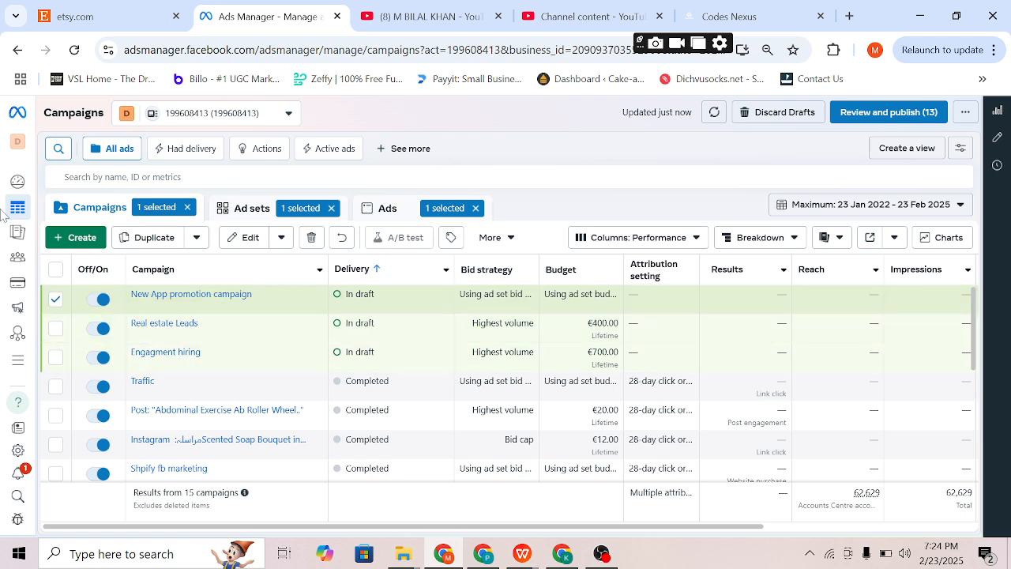
- Create a new auction campaign with the App promotion objective, using the manual app promotion campaign setup
click(78, 238)
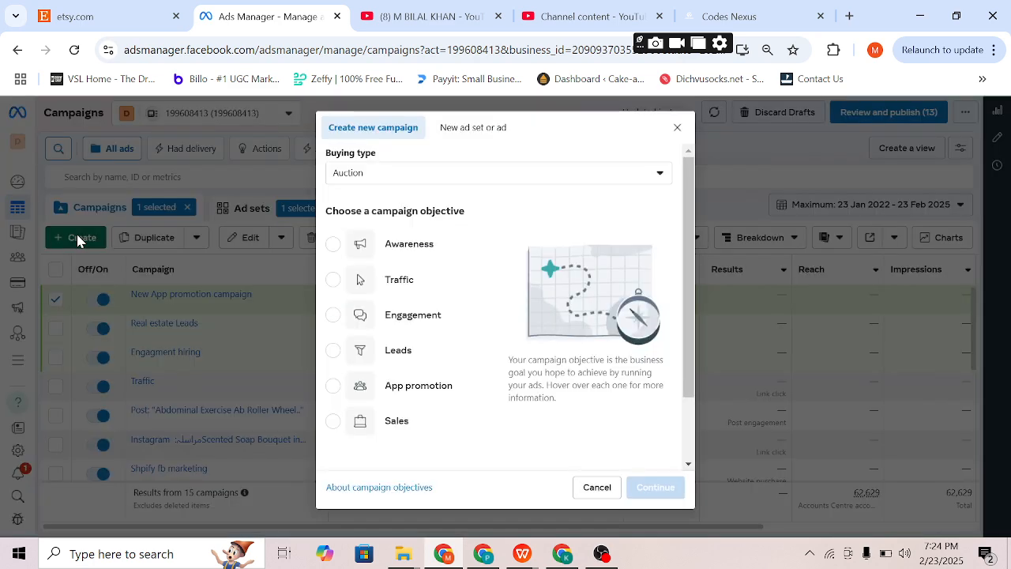
click(334, 387)
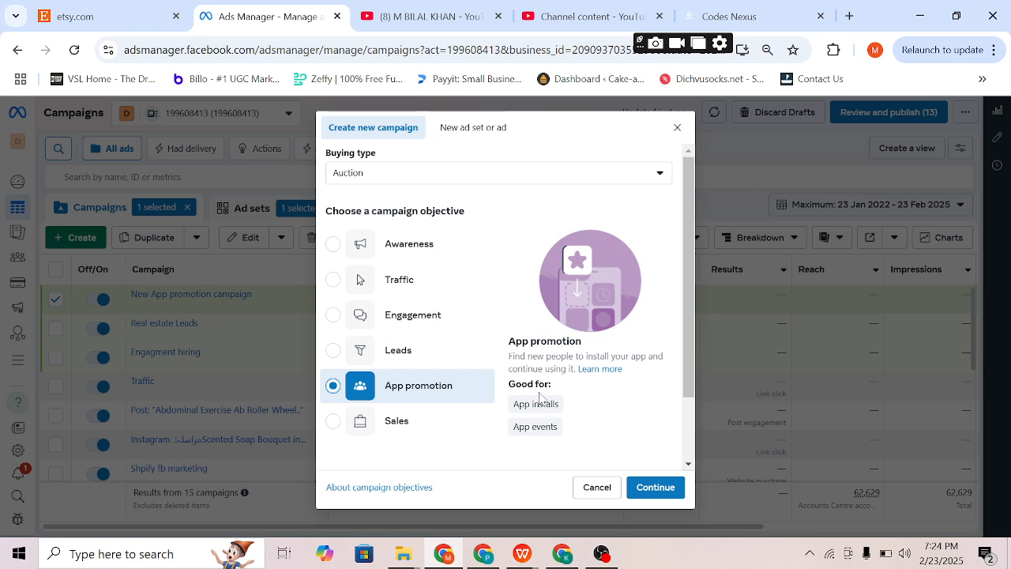
mouse_move(536, 427)
click(659, 489)
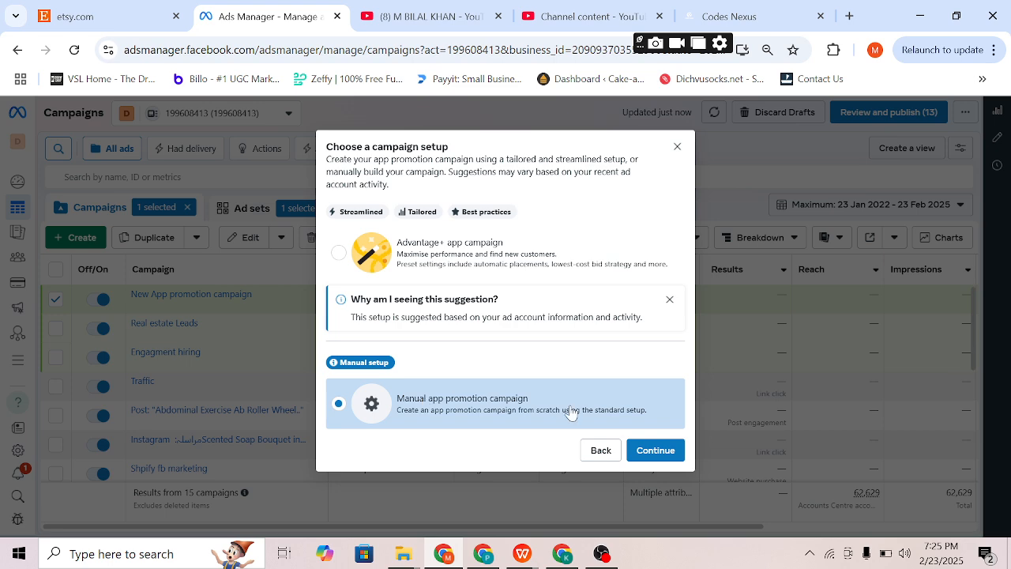
click(654, 450)
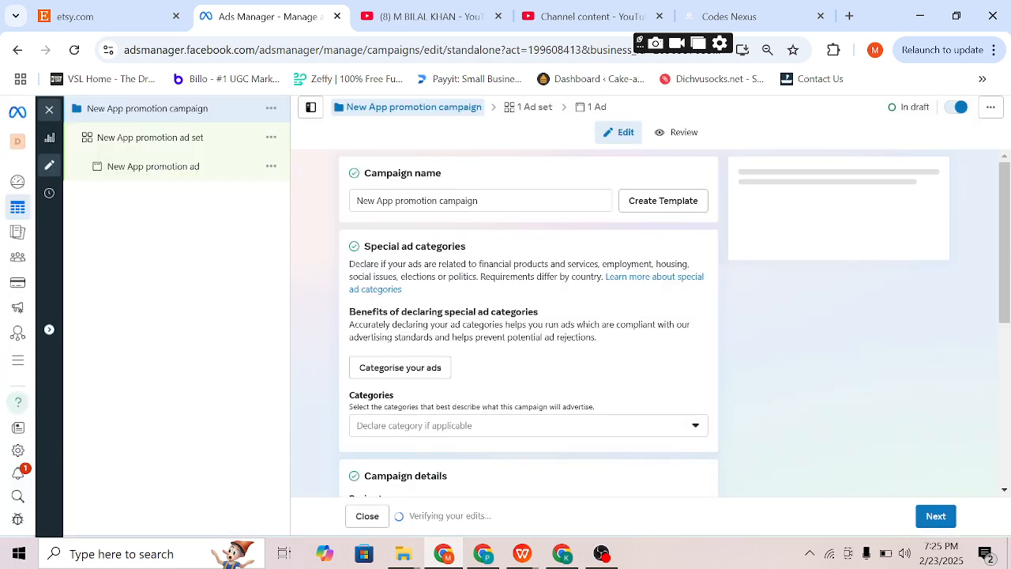
- Rename the new campaign as "app"
scroll(317, 267, down, 1)
scroll(314, 266, down, 2)
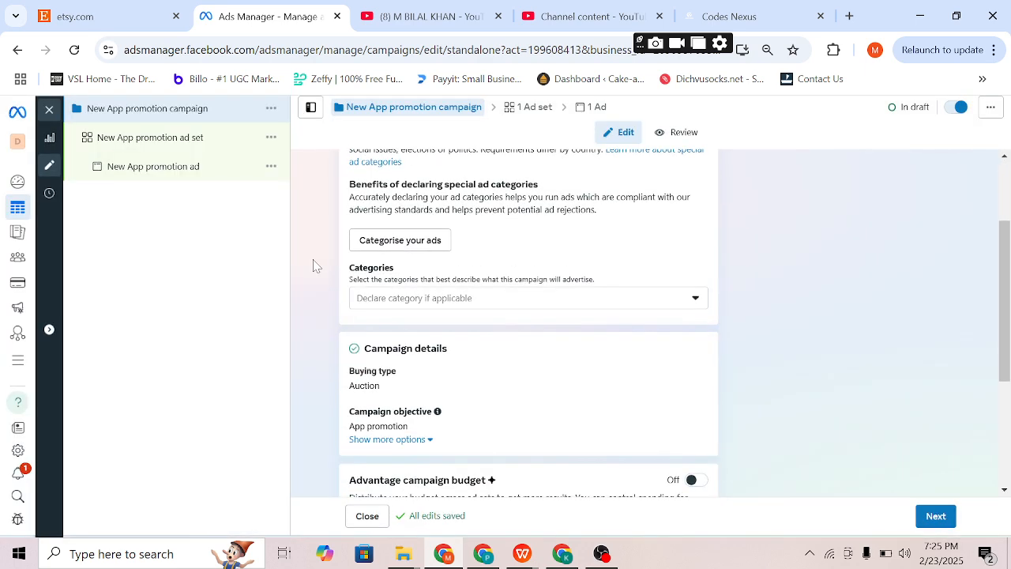
scroll(313, 266, up, 3)
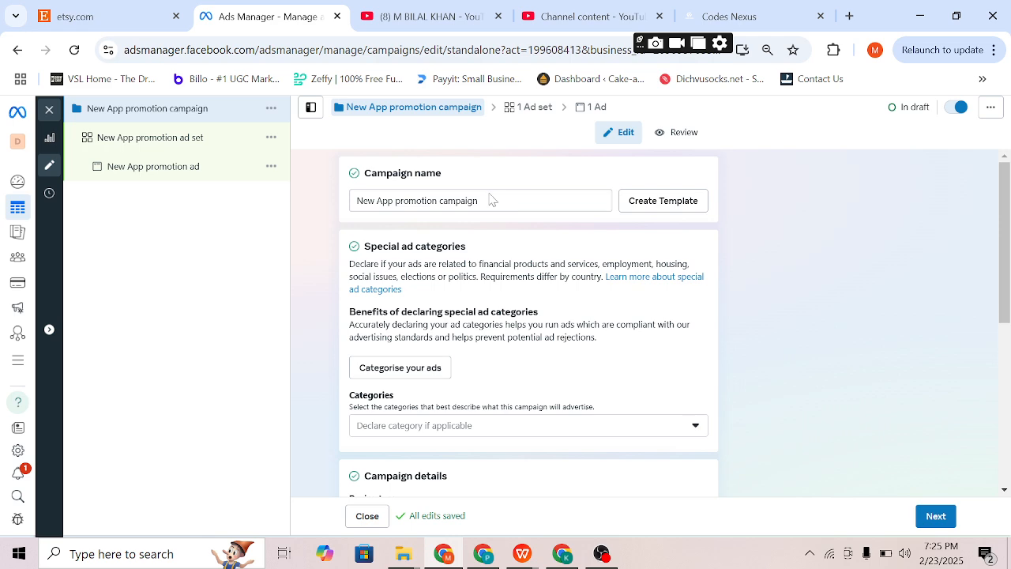
drag(600, 200, 342, 212)
key(BackSpace)
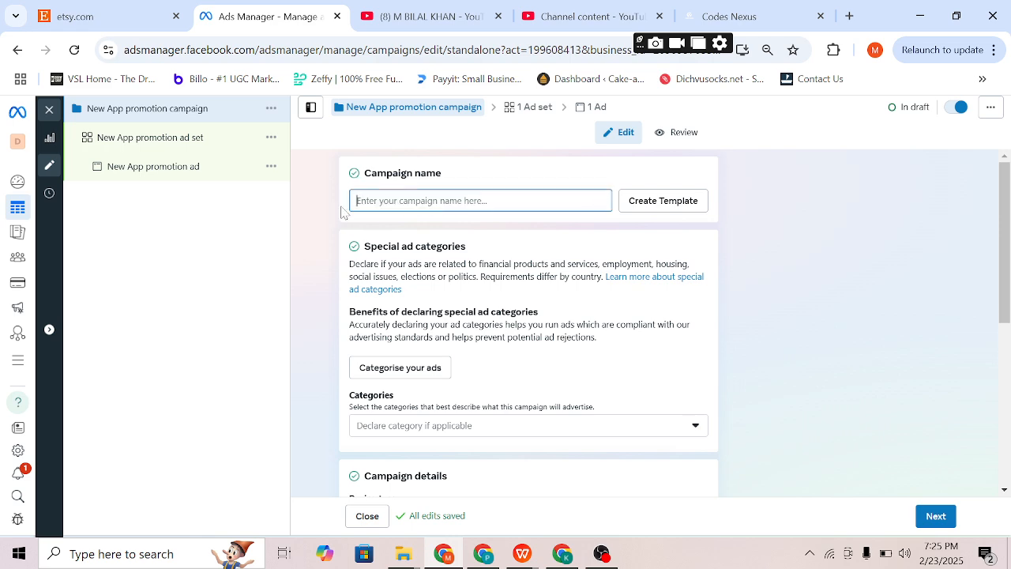
text(app)
click(289, 242)
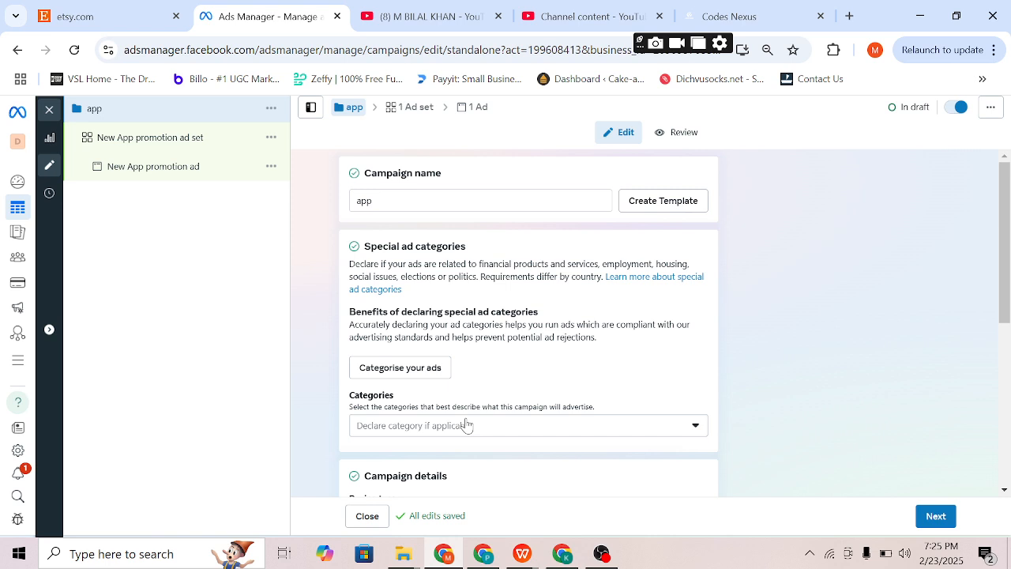
- Turn on Advantage campaign budget for the campaign and choose Daily budget as the budget type
scroll(466, 425, down, 1)
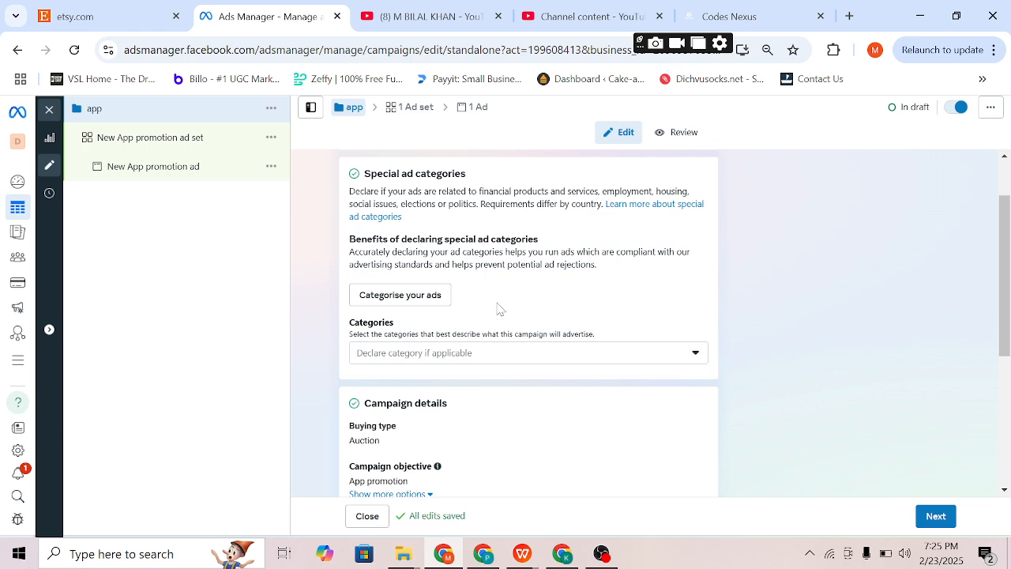
scroll(498, 308, down, 3)
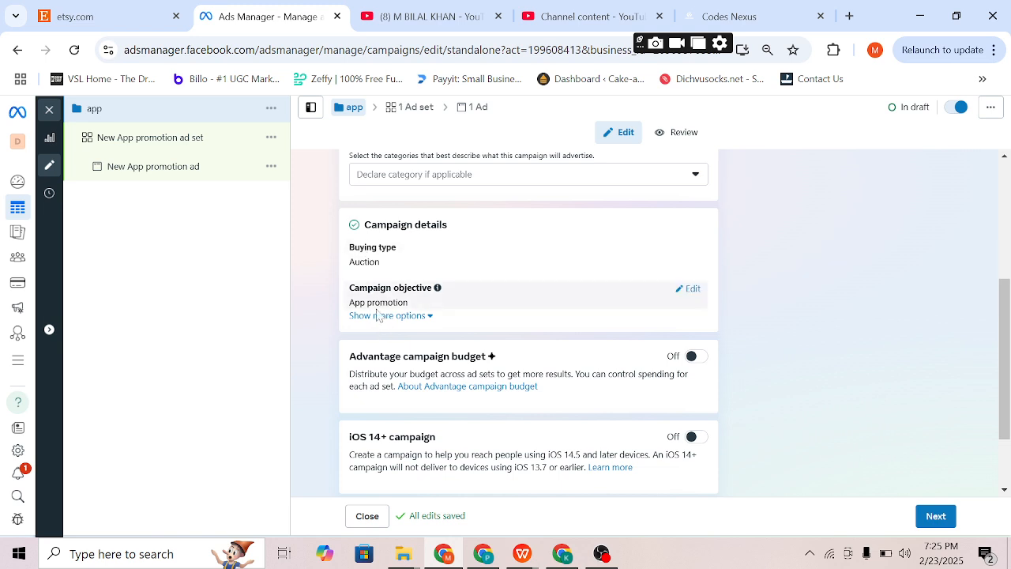
scroll(377, 315, down, 2)
drag(348, 263, 490, 262)
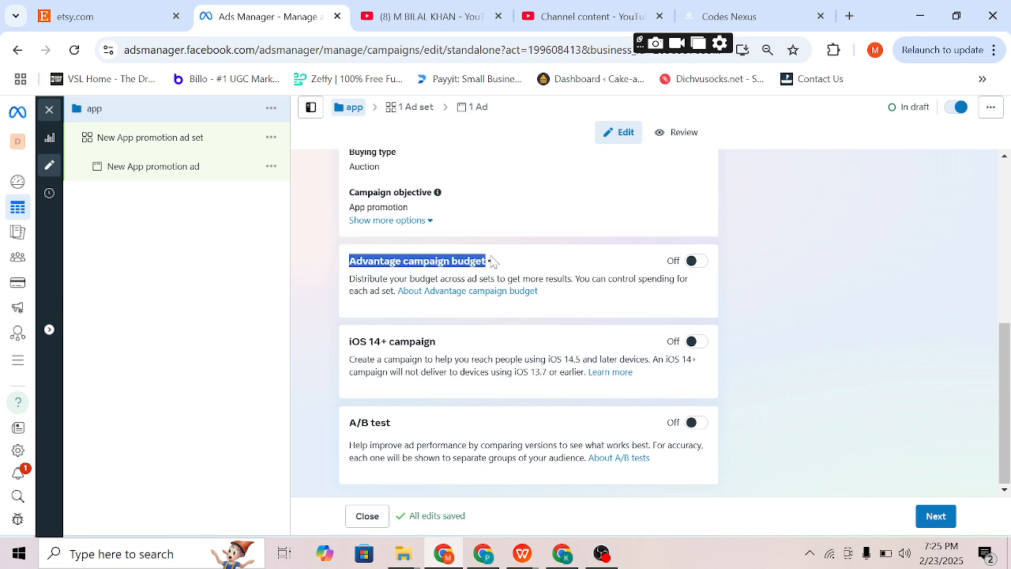
mouse_move(490, 263)
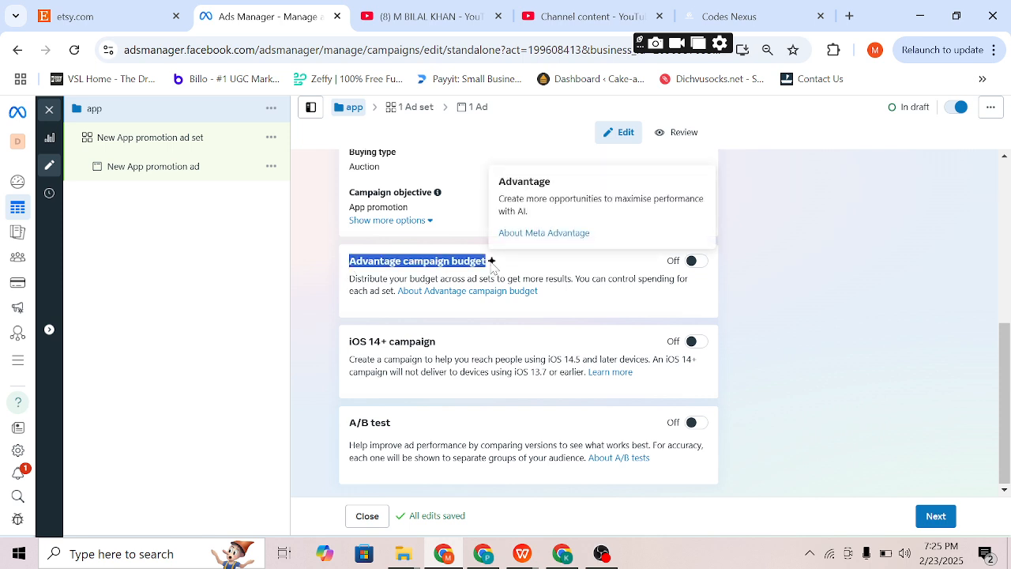
click(699, 262)
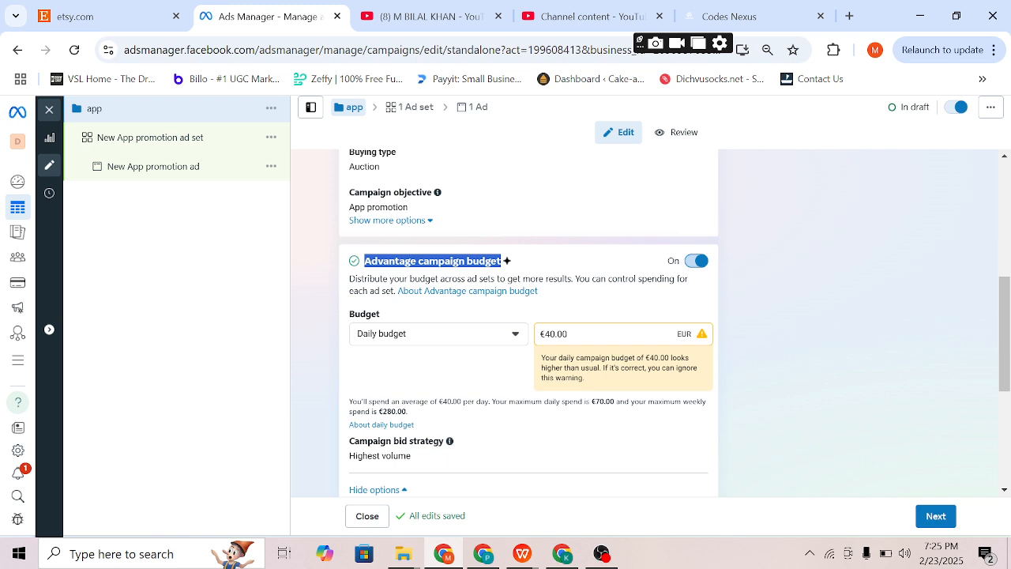
click(422, 332)
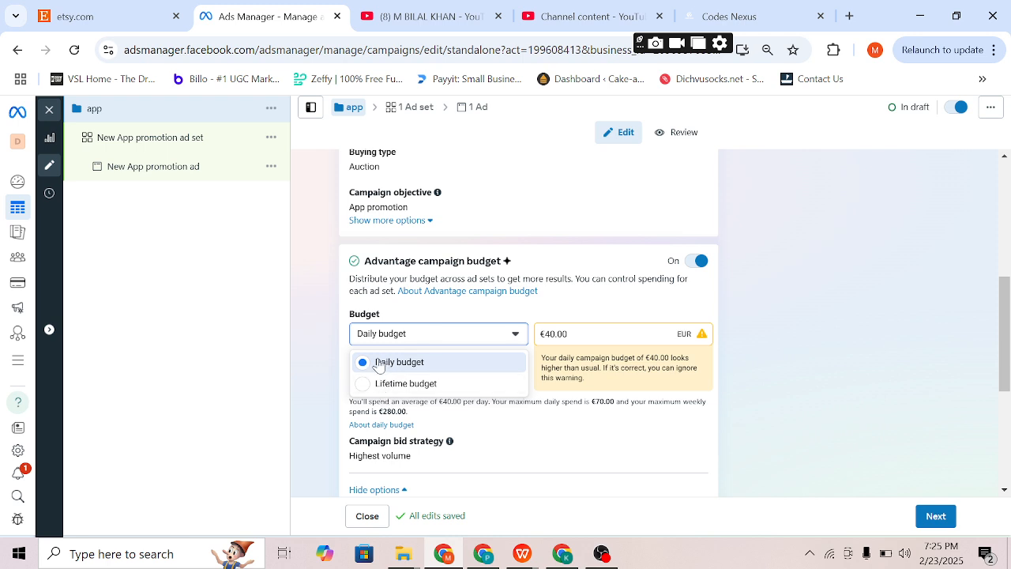
click(377, 363)
- Enable scheduled budget increases and set the time period to start at 16:00 on Feb 24 and end at 23:00 on Feb 25, 2025
scroll(379, 427, down, 2)
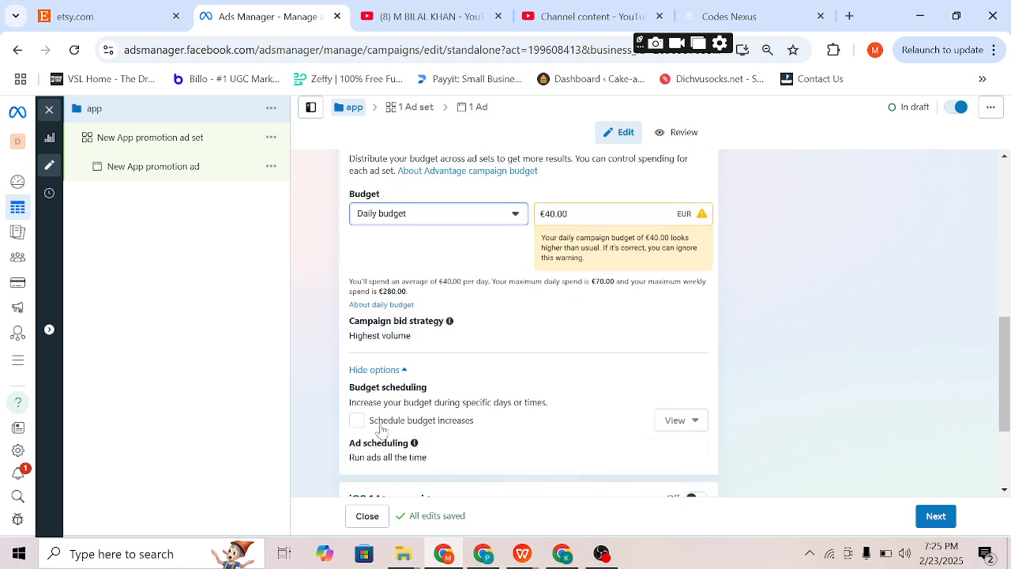
click(356, 423)
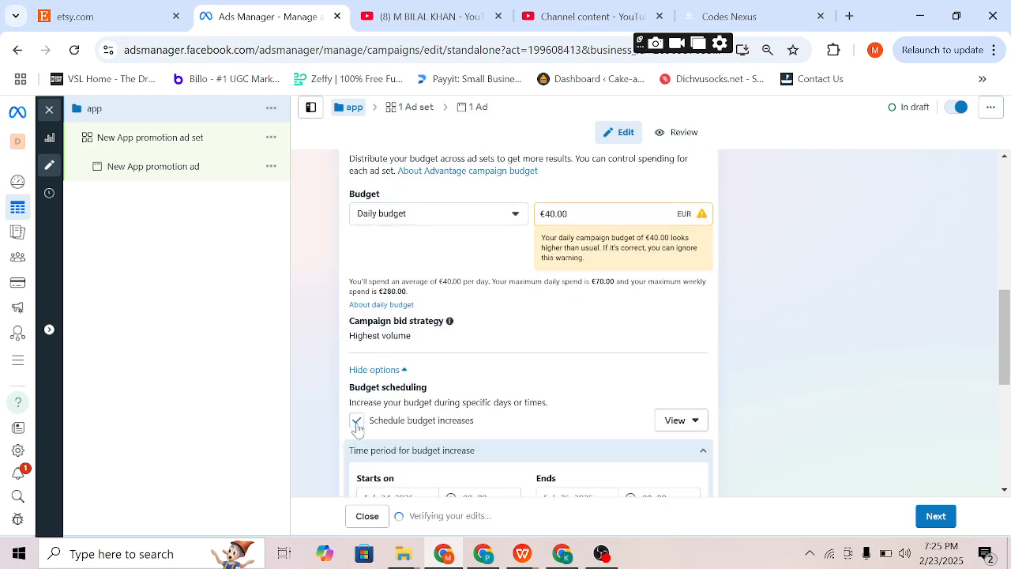
scroll(356, 426, down, 2)
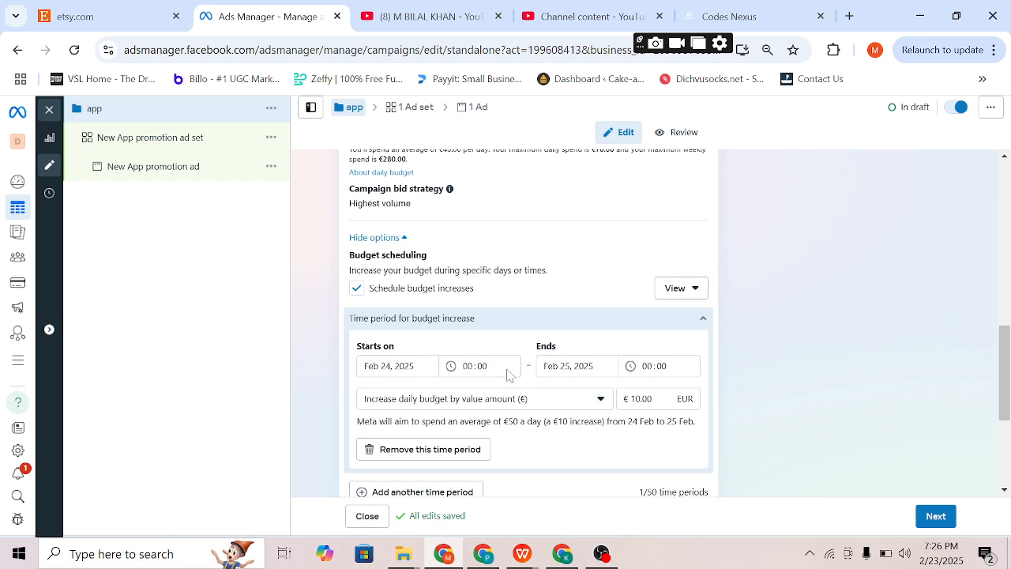
click(472, 366)
text(16)
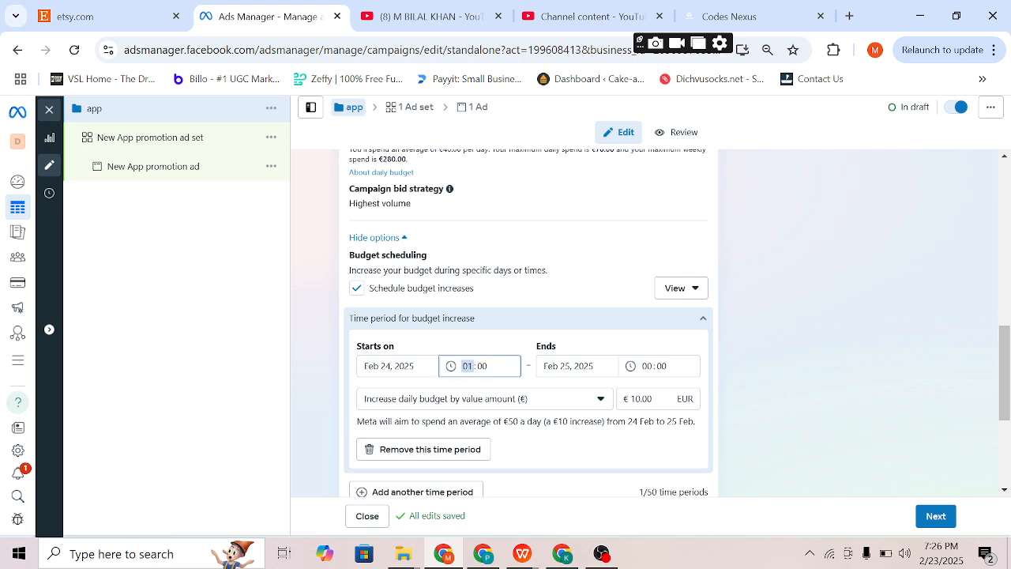
click(648, 366)
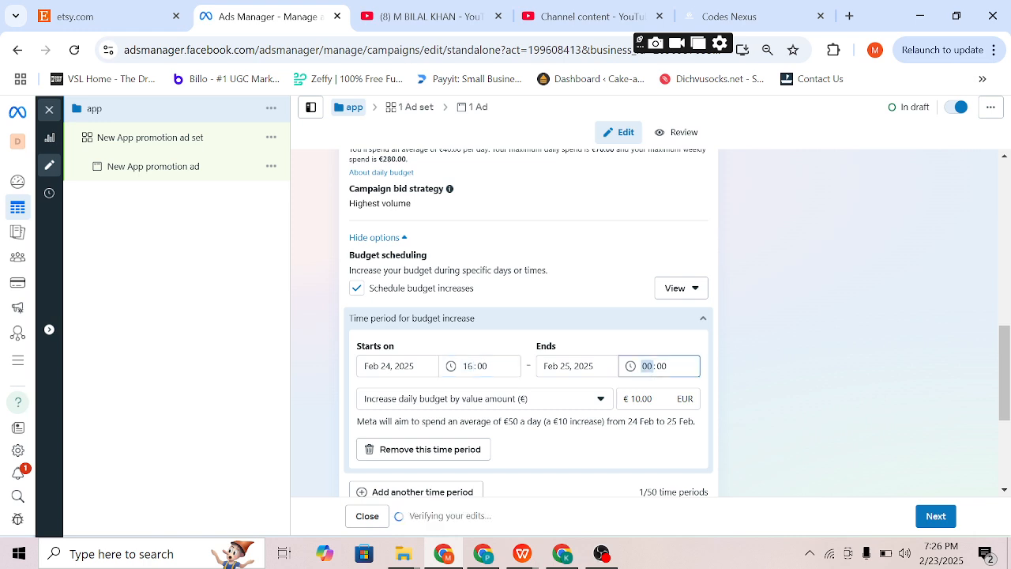
text(23)
click(885, 312)
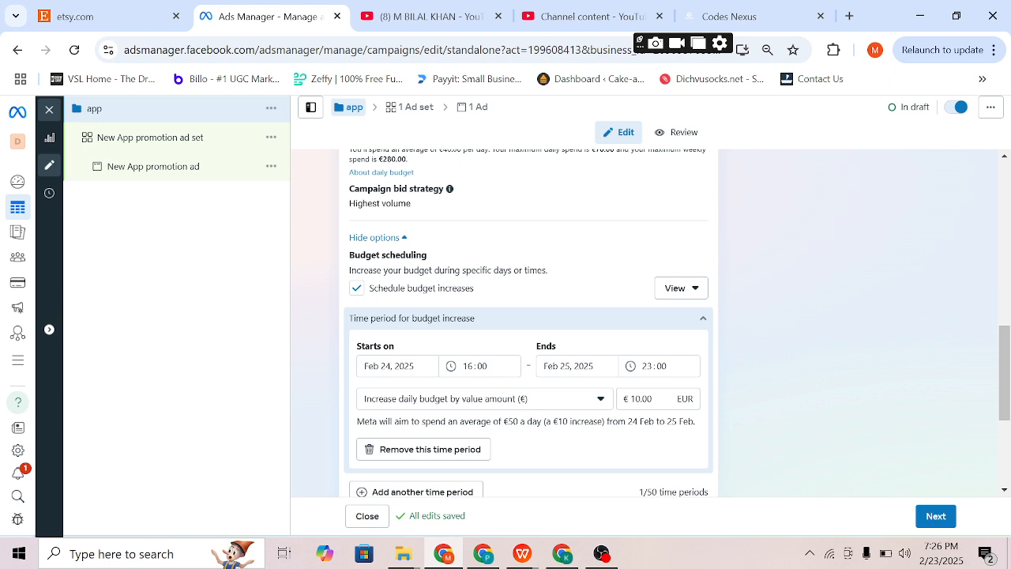
- Review the campaign's daily budget, bid strategy, budget scheduling and ad scheduling settings
scroll(594, 348, up, 2)
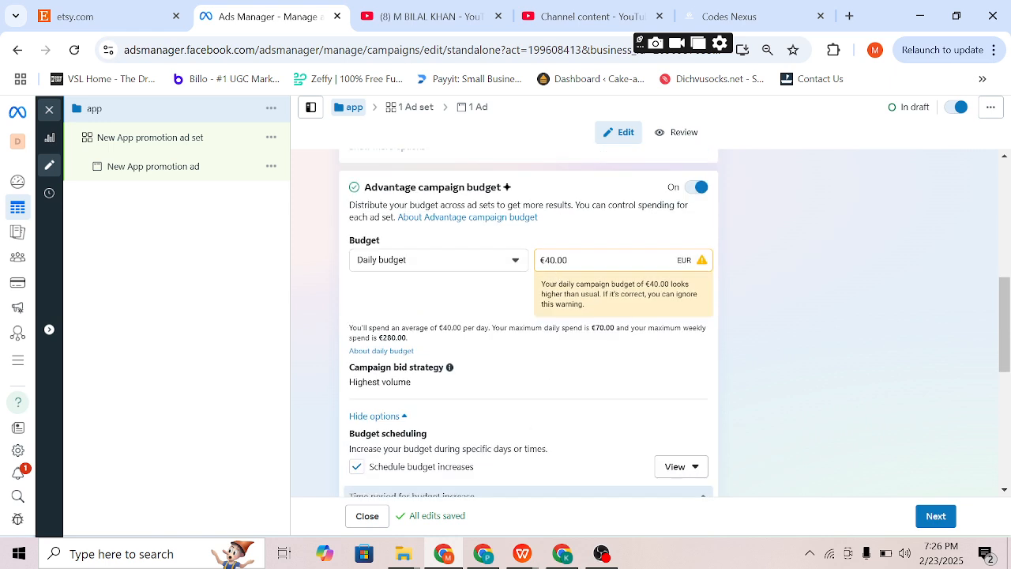
scroll(617, 402, down, 2)
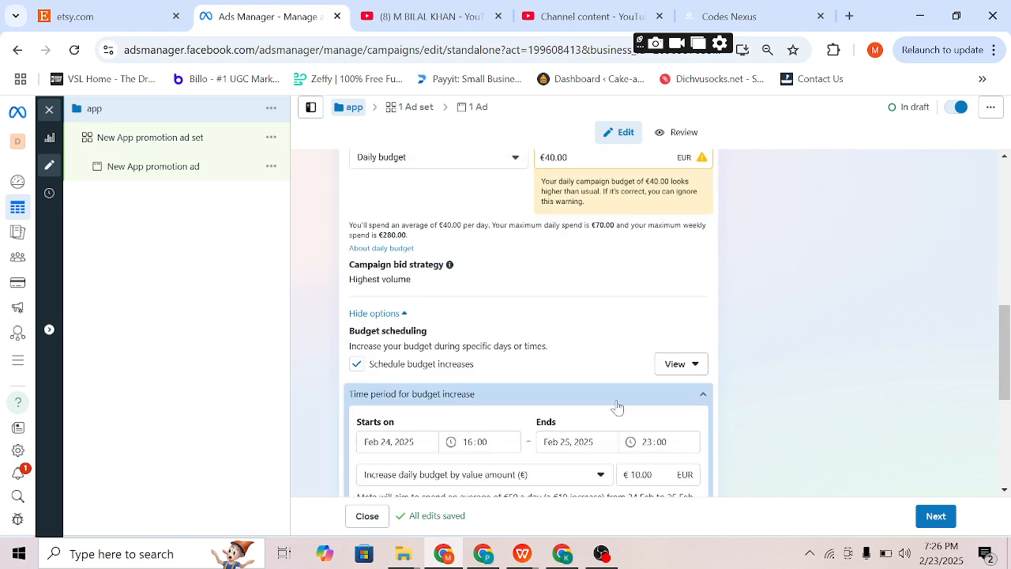
scroll(544, 299, up, 2)
scroll(545, 299, down, 3)
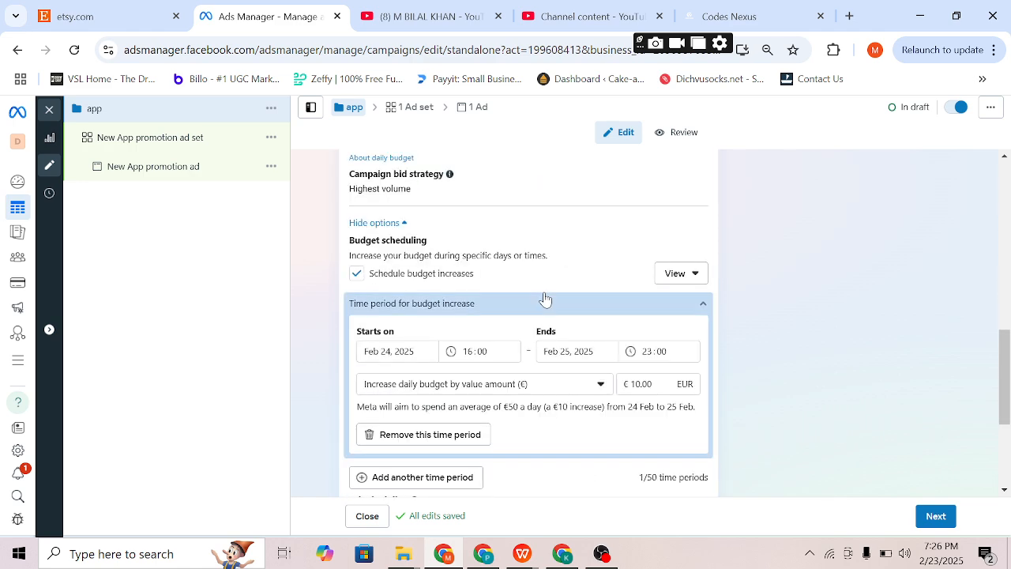
scroll(545, 299, down, 2)
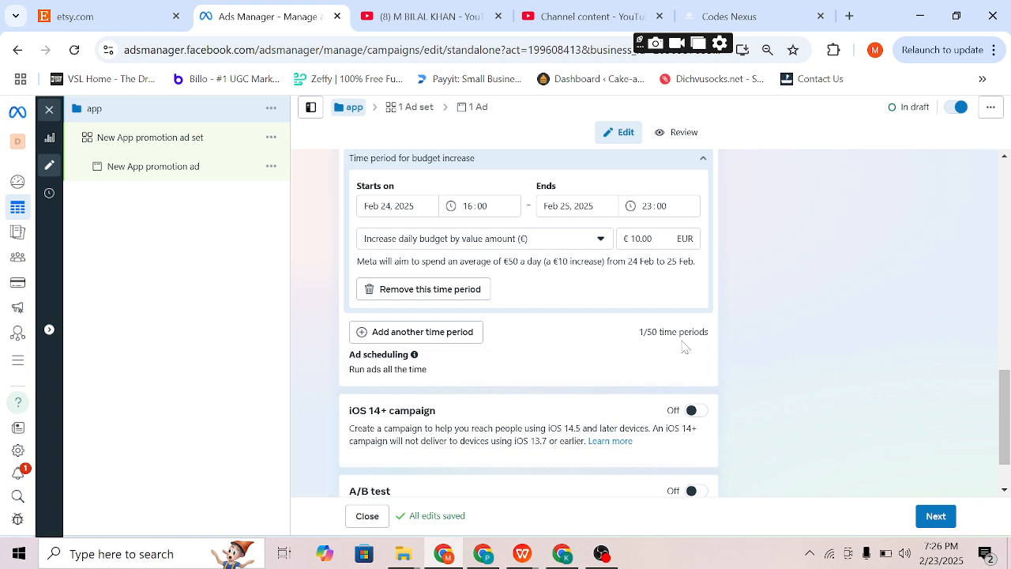
mouse_move(691, 354)
scroll(441, 316, up, 5)
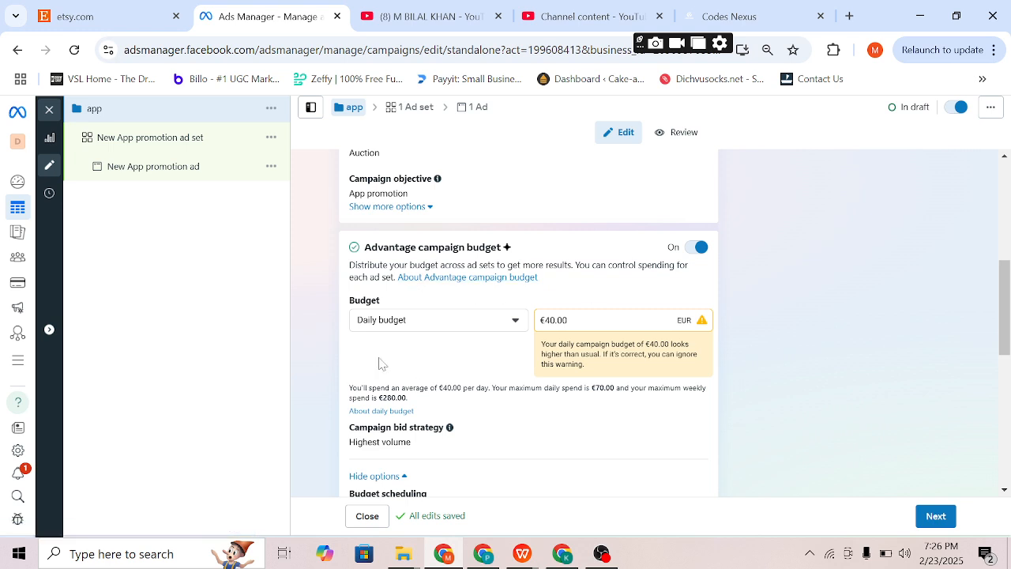
- Switch the campaign budget type to Lifetime budget and check its scheduling options
click(423, 319)
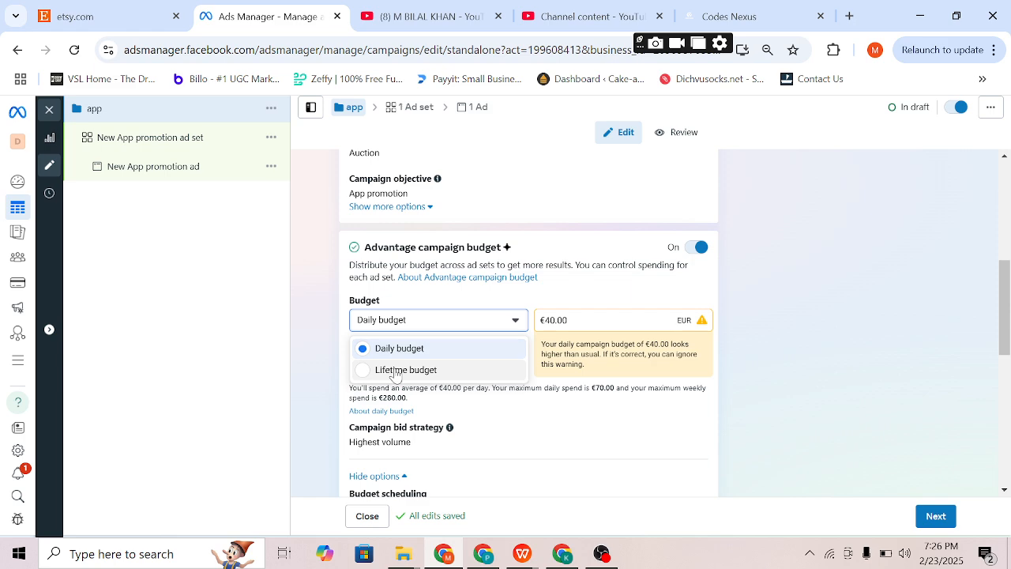
click(395, 370)
scroll(653, 399, down, 3)
mouse_move(700, 293)
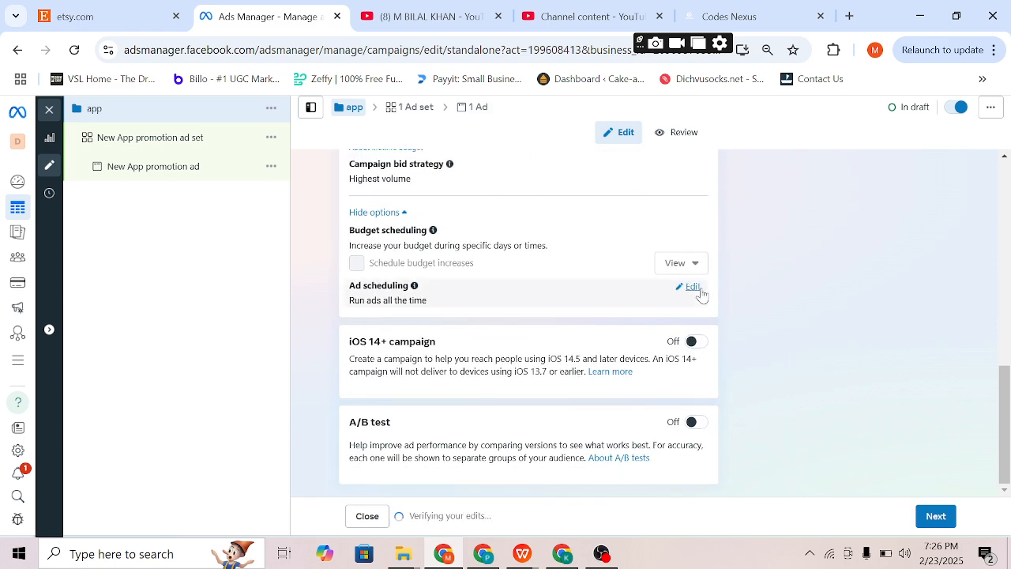
scroll(387, 244, up, 2)
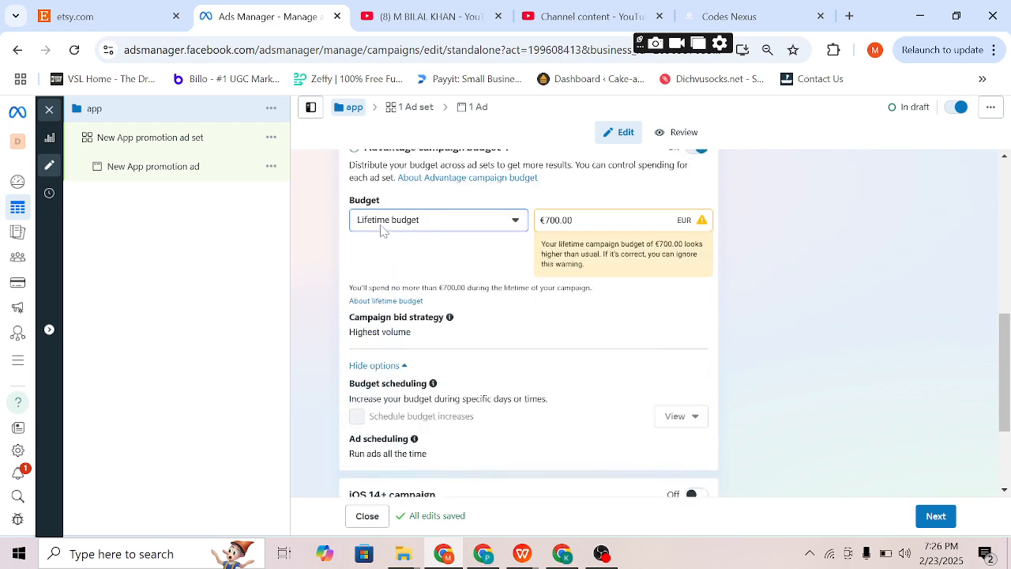
- Set the campaign budget type to Daily budget with an amount of €20.00
click(382, 222)
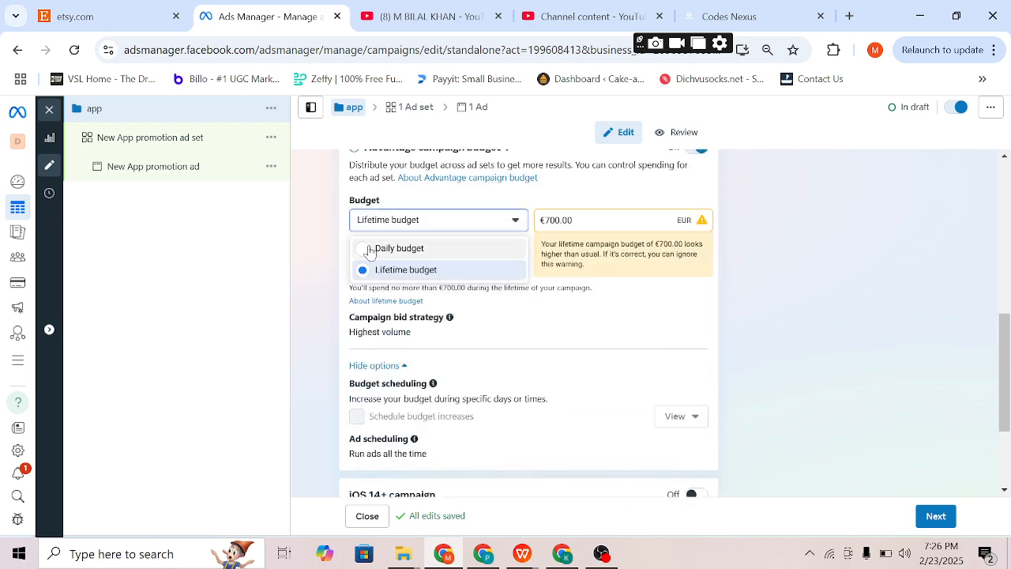
click(399, 248)
scroll(409, 443, down, 1)
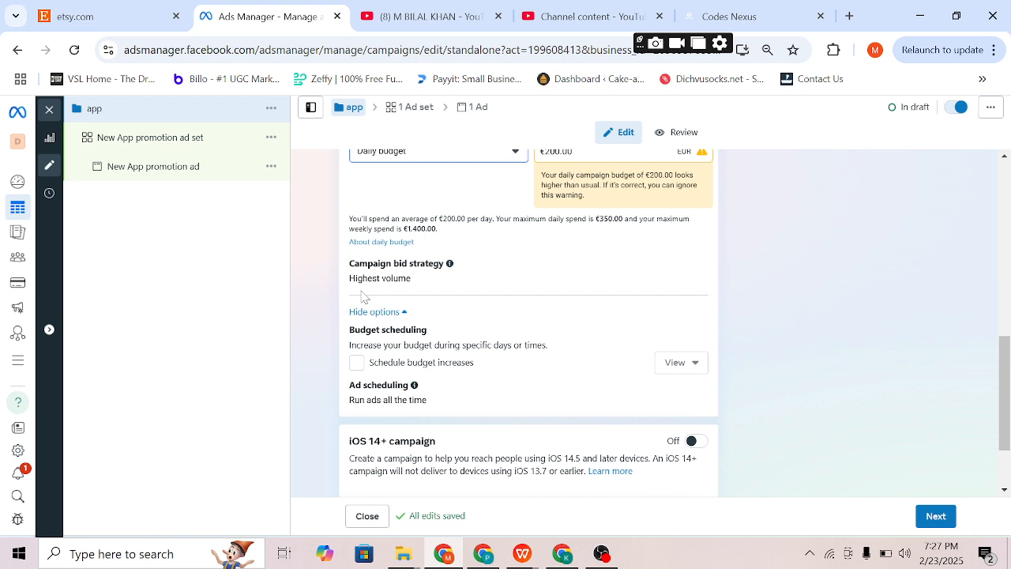
scroll(362, 296, up, 1)
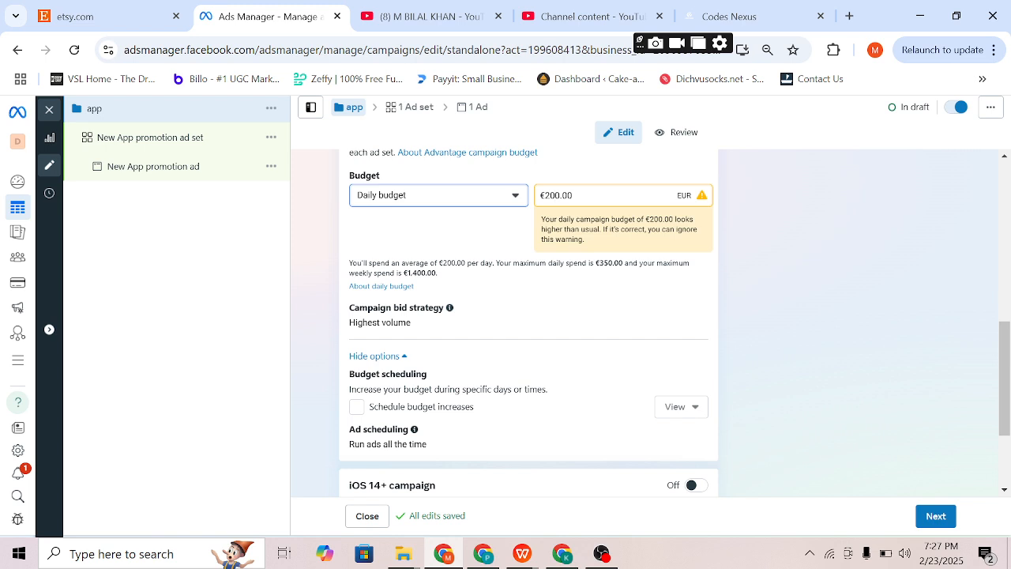
key(BackSpace)
click(315, 267)
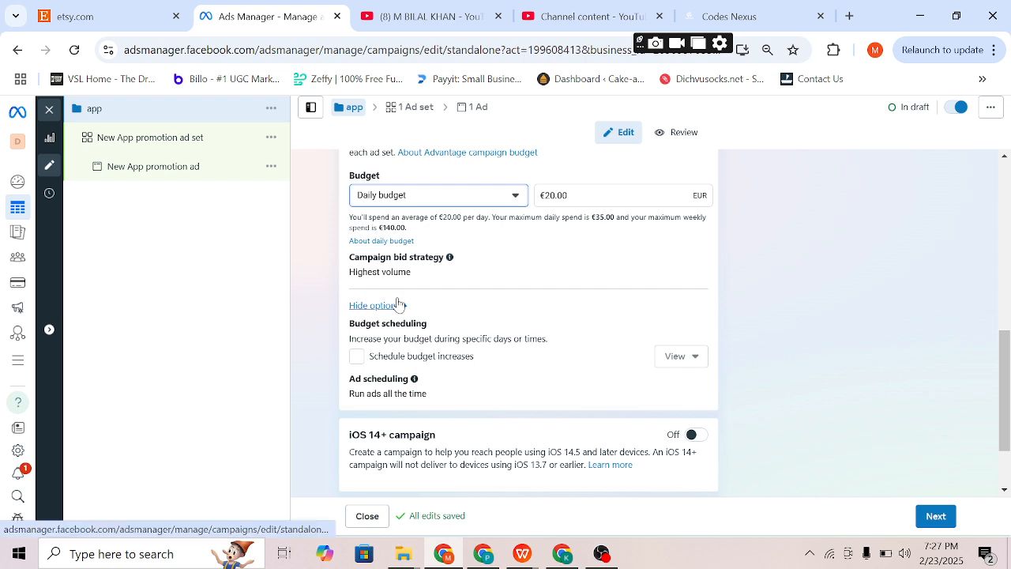
- Turn on the A/B test for the campaign and show its test settings
scroll(425, 305, down, 2)
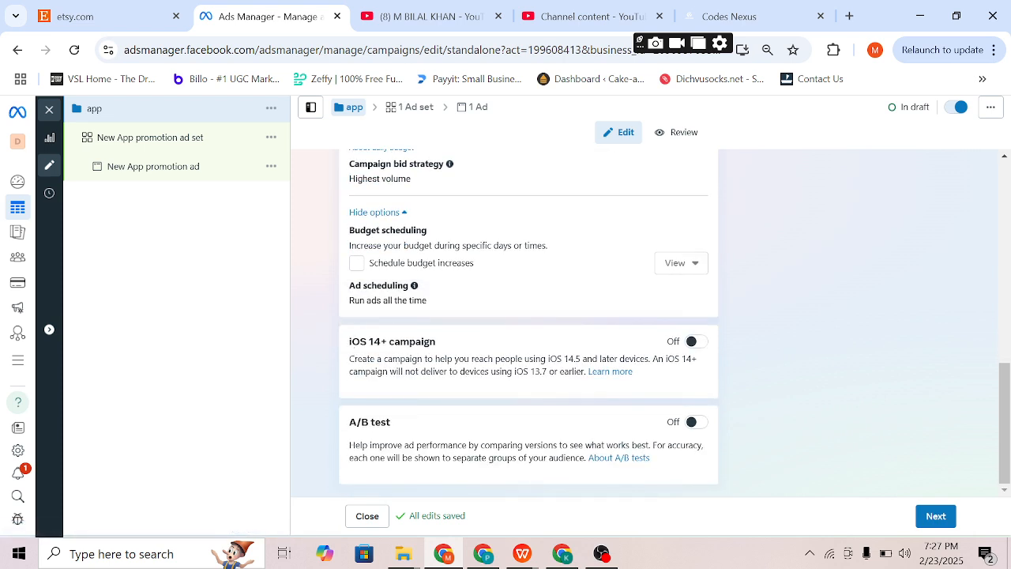
drag(349, 345, 457, 346)
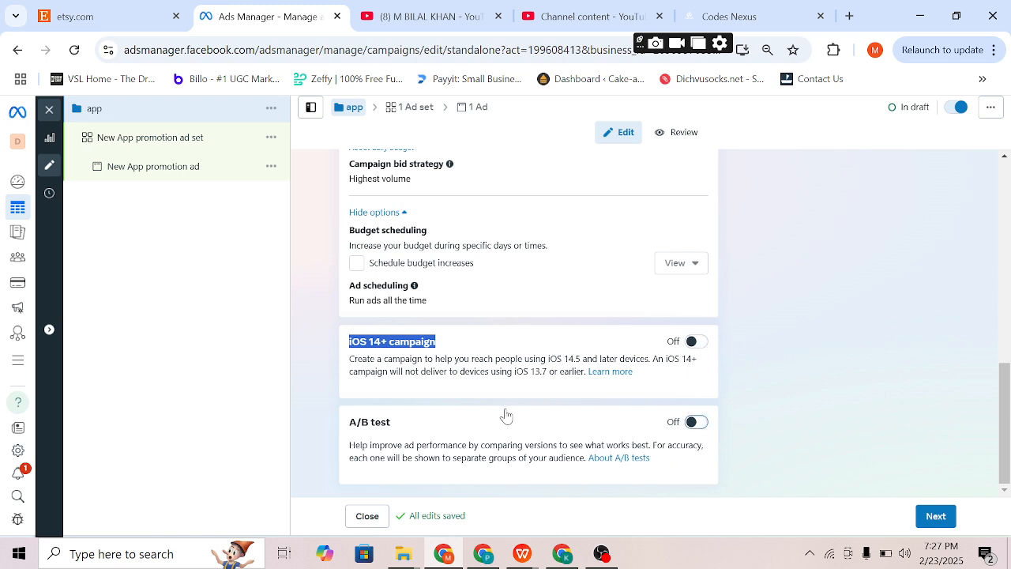
scroll(518, 415, down, 2)
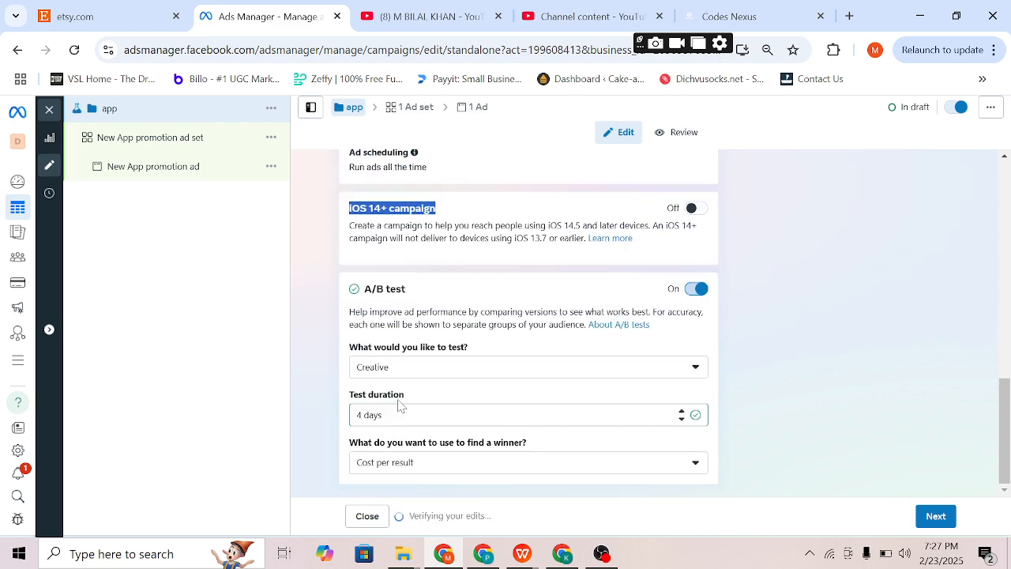
- Set the A/B test's winner metric to Cost per App Install and continue to the ad set settings
click(399, 468)
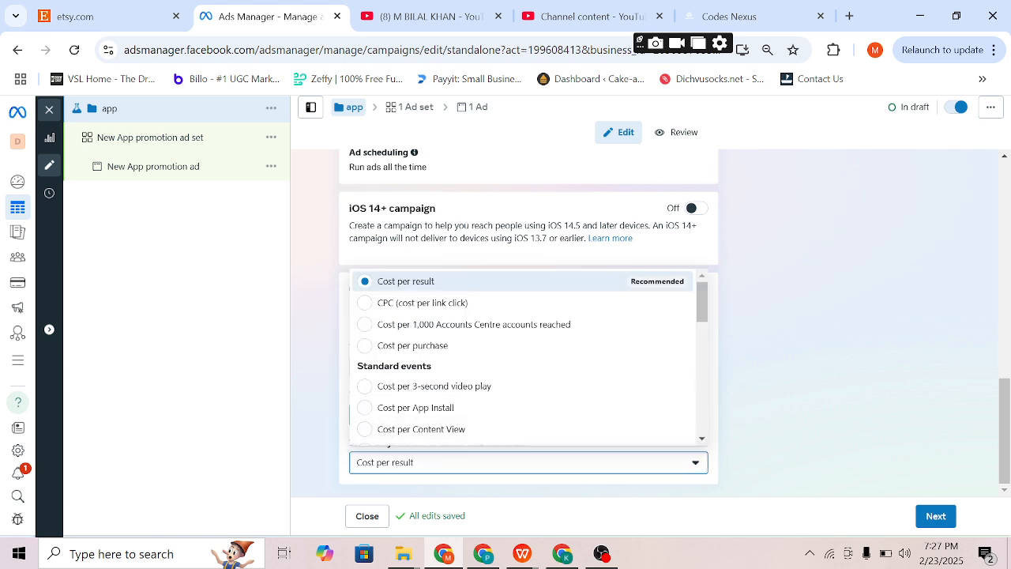
click(371, 407)
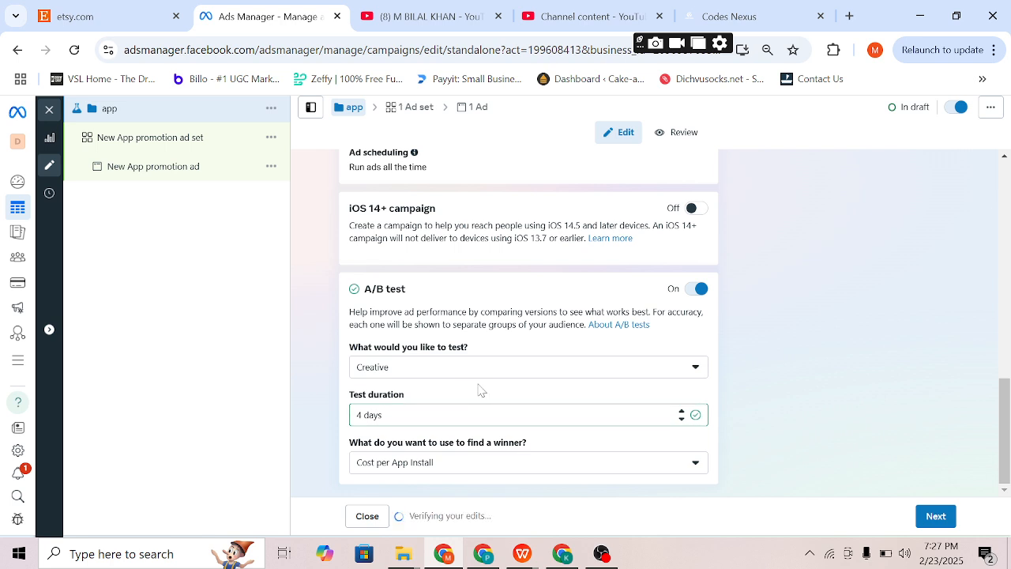
click(941, 518)
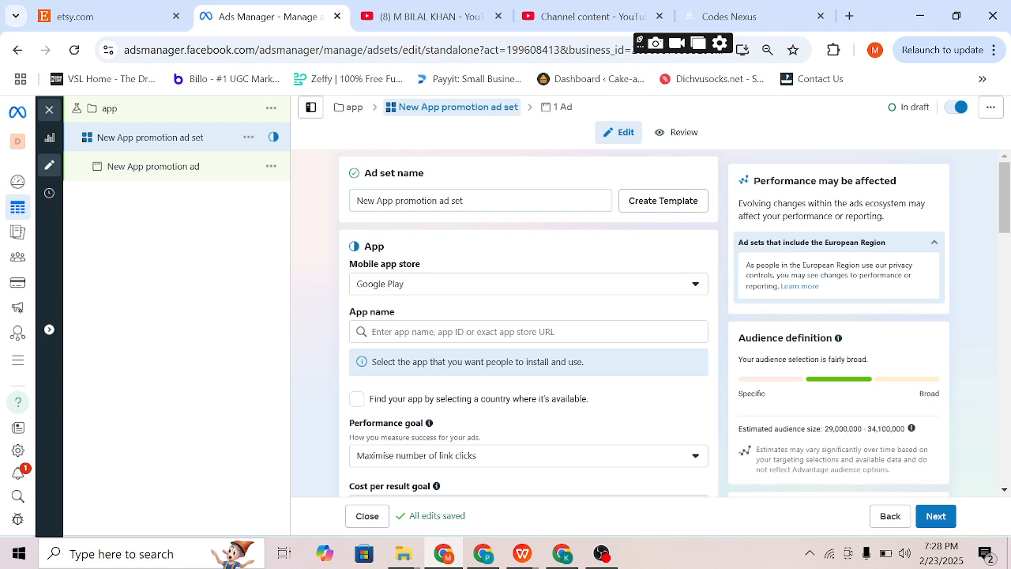
- Try App Store as the ad set's mobile app store and restore Google Play
click(397, 288)
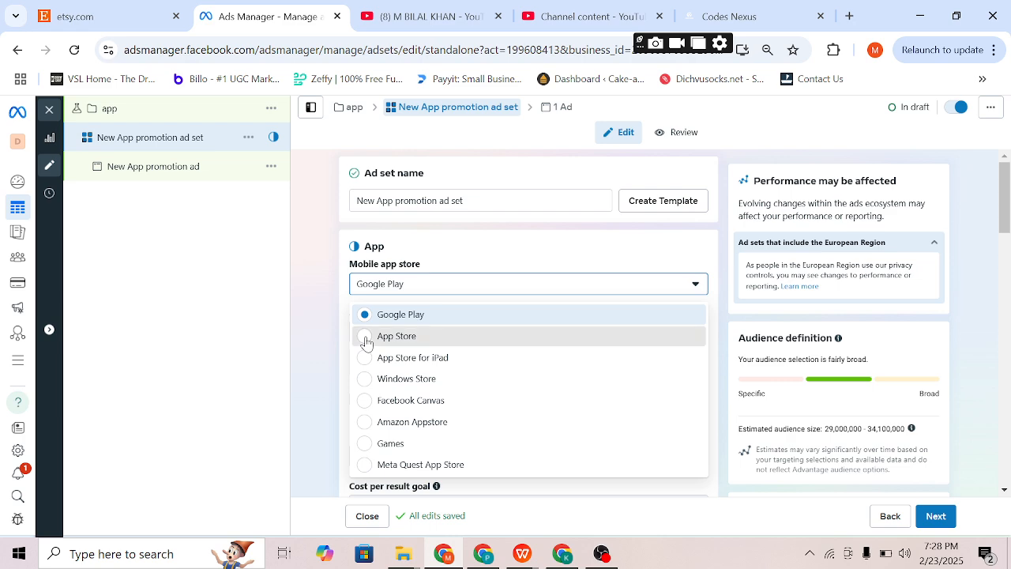
click(366, 338)
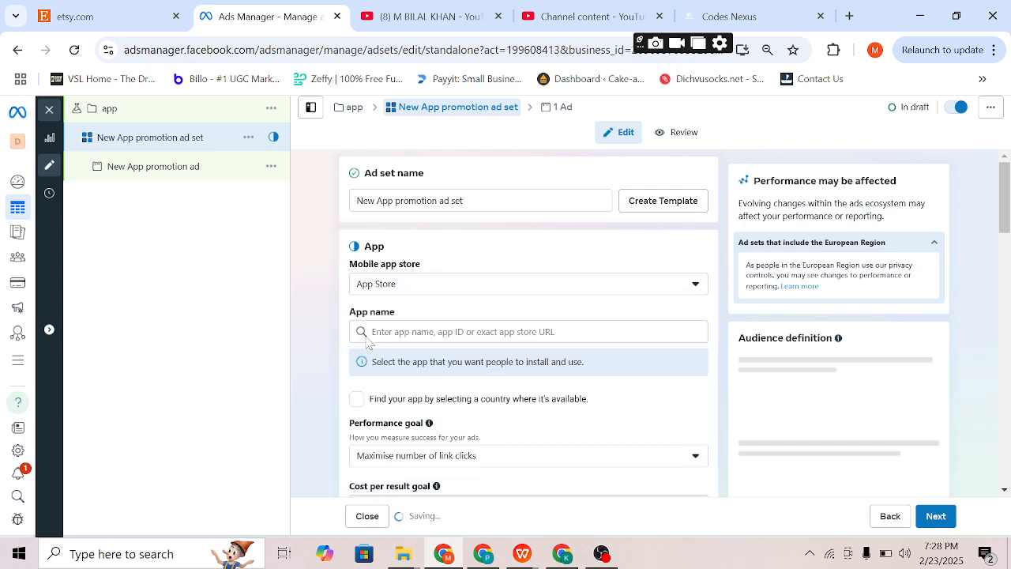
click(373, 291)
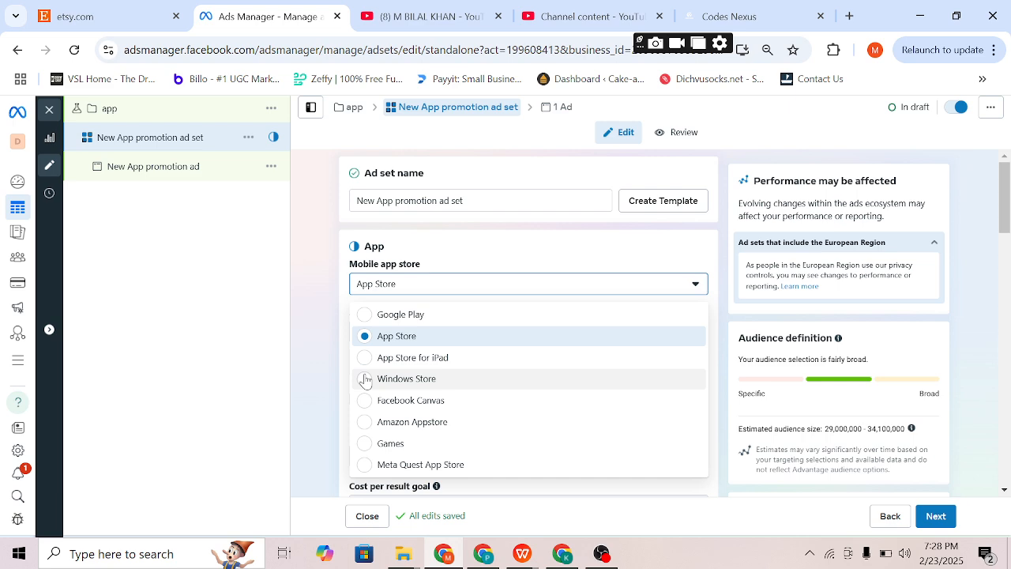
click(369, 314)
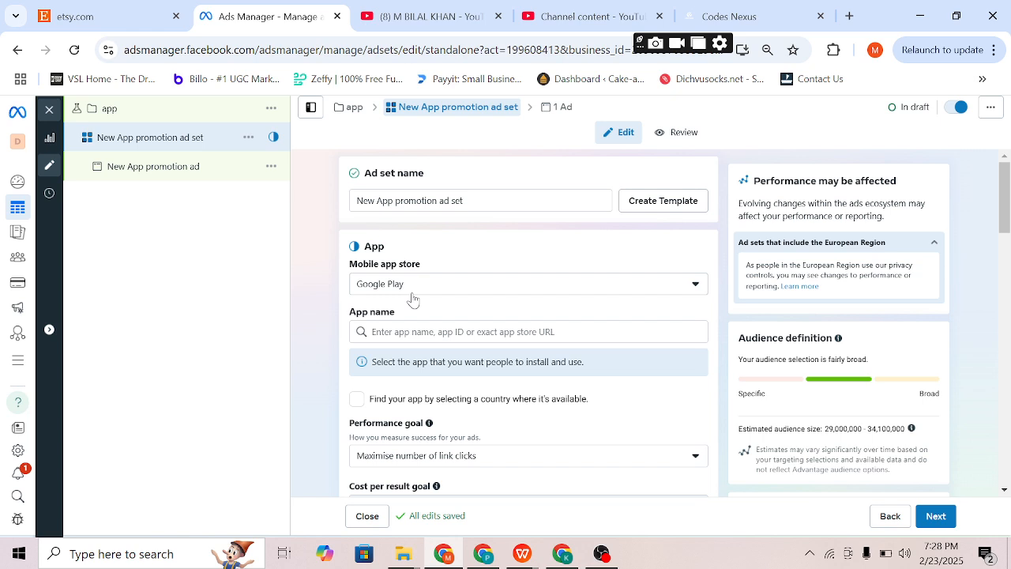
- Search for "food panda" as the app to promote and select foodpanda partner
click(407, 331)
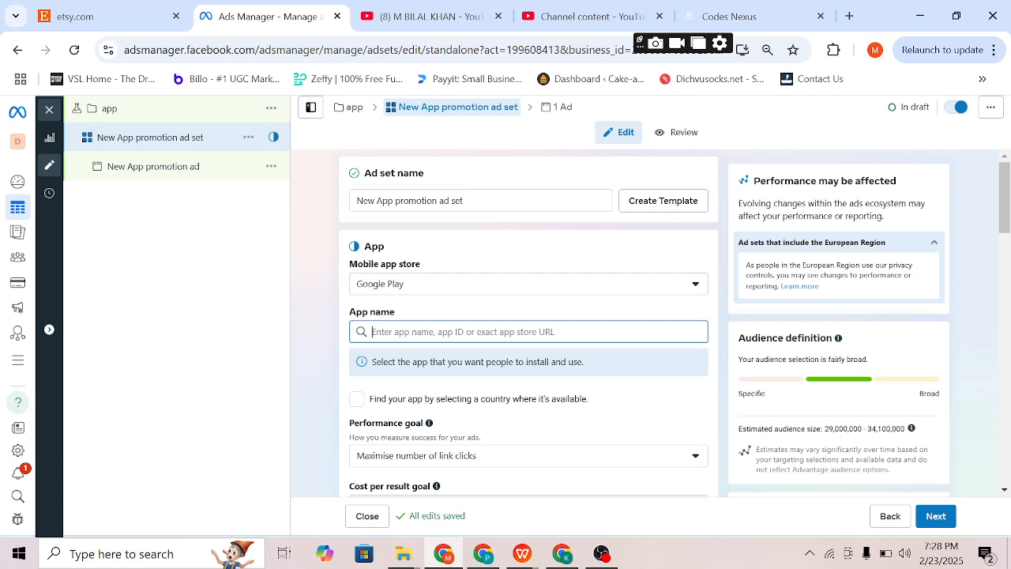
text(f)
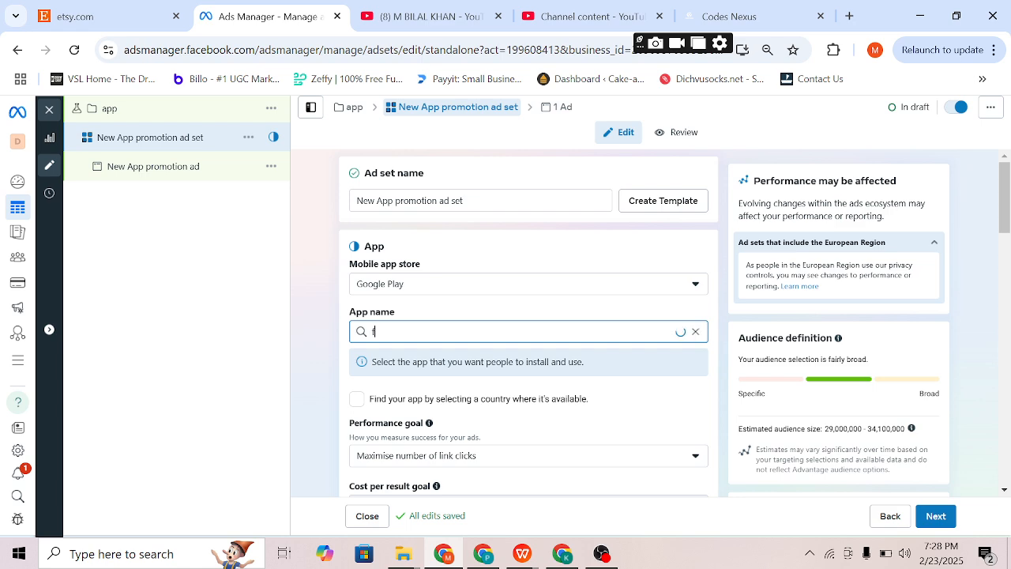
text(ood panda)
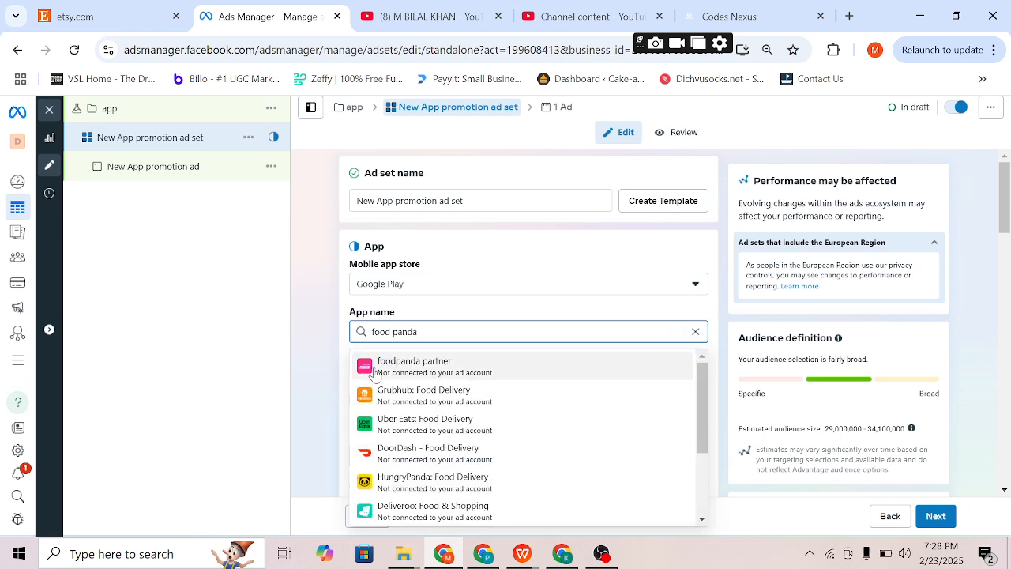
click(369, 368)
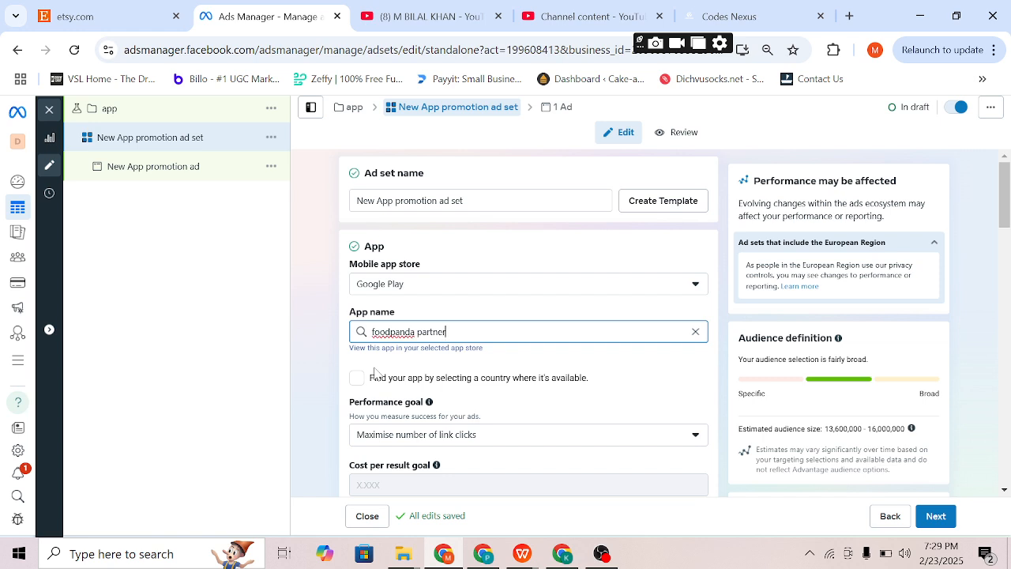
- Briefly check the option to find the app by country, and set the performance goal to Maximise number of app installs
scroll(375, 372, down, 1)
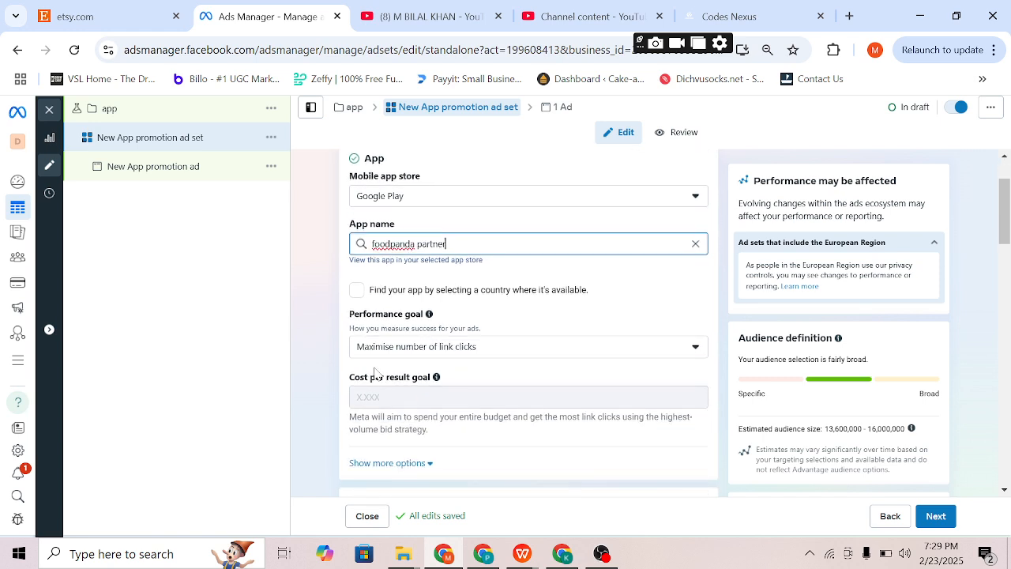
click(360, 294)
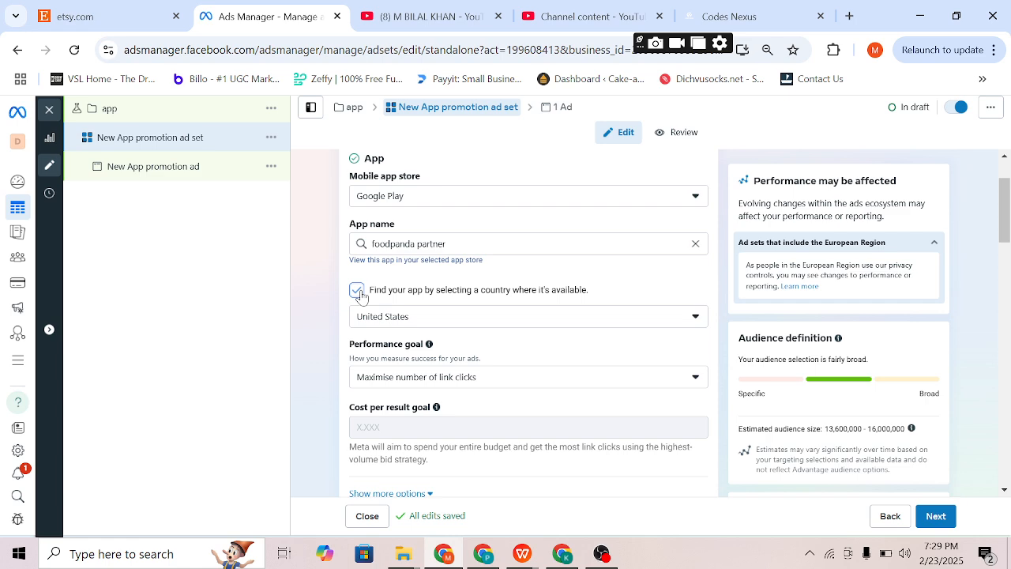
click(357, 291)
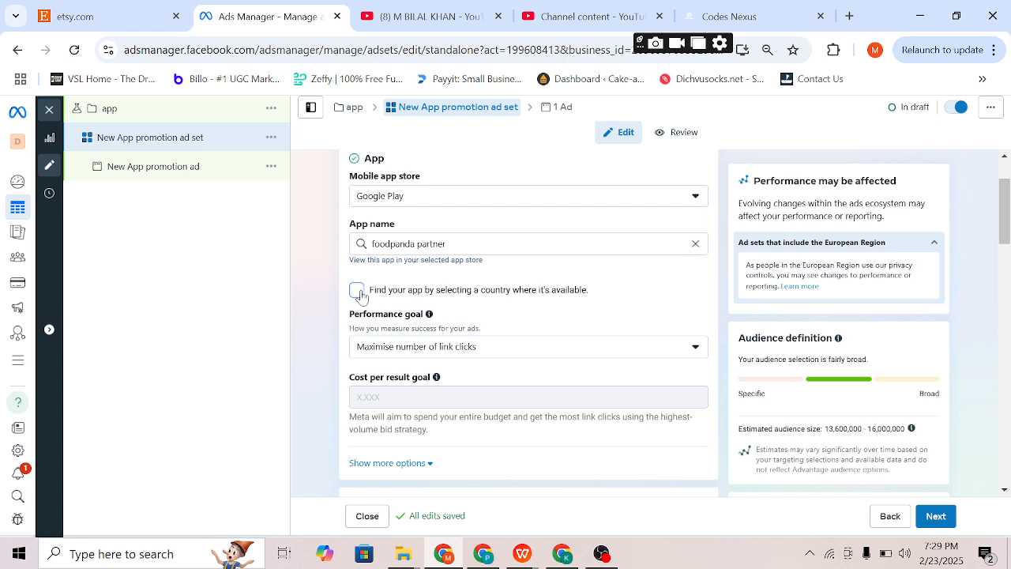
click(433, 348)
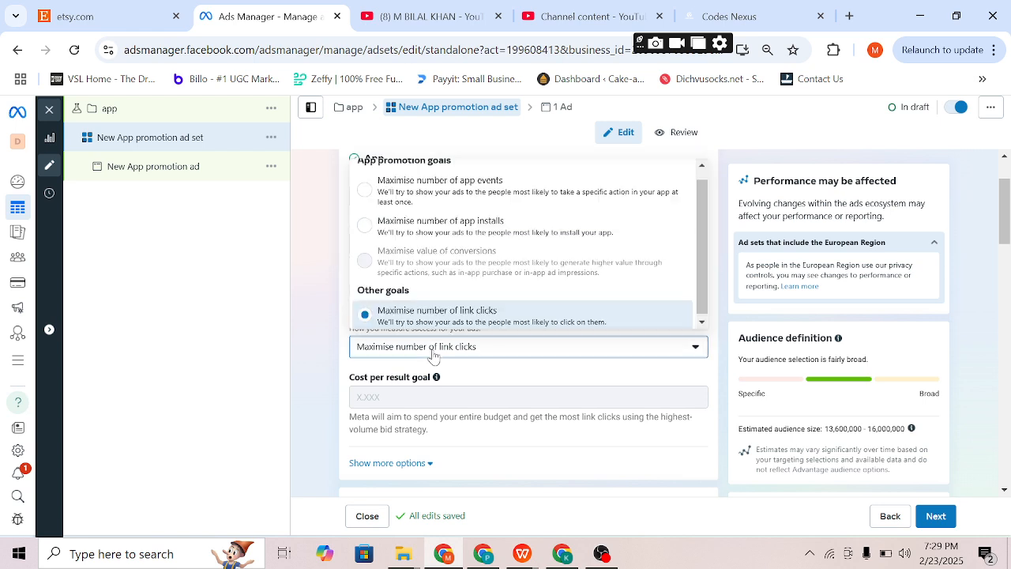
click(369, 228)
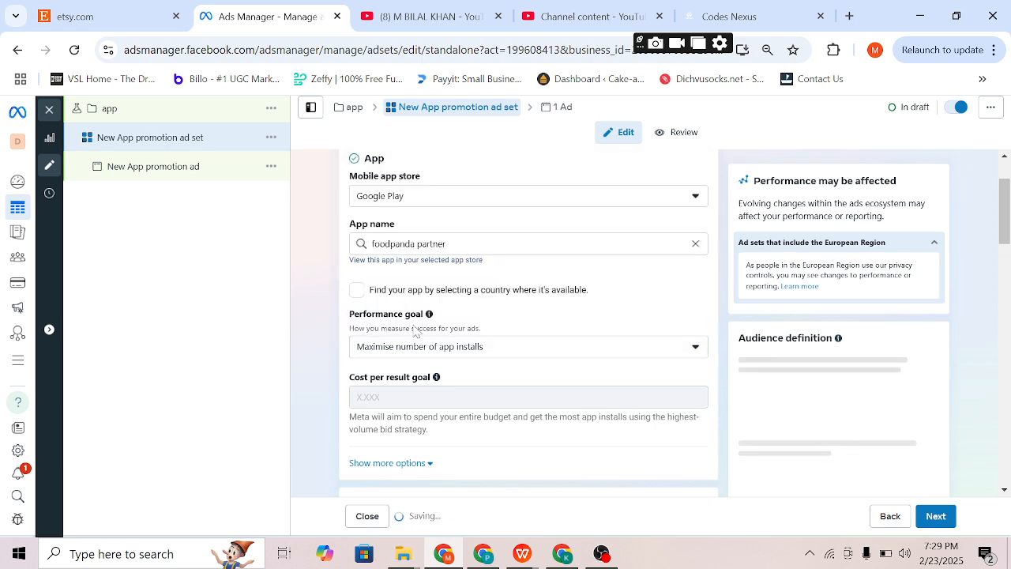
- Turn on Dynamic creative for the ad set
scroll(427, 358, down, 3)
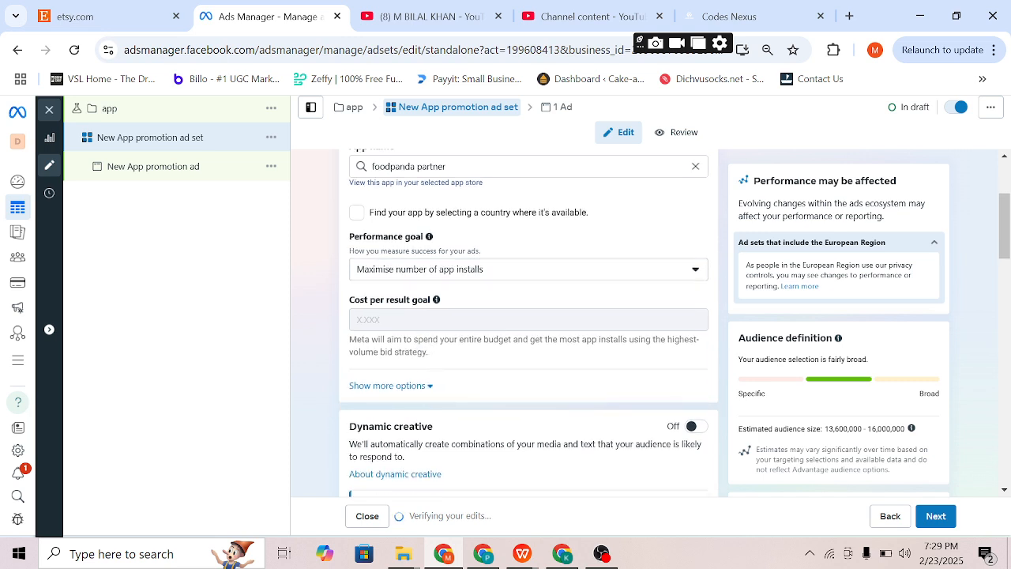
scroll(528, 322, down, 1)
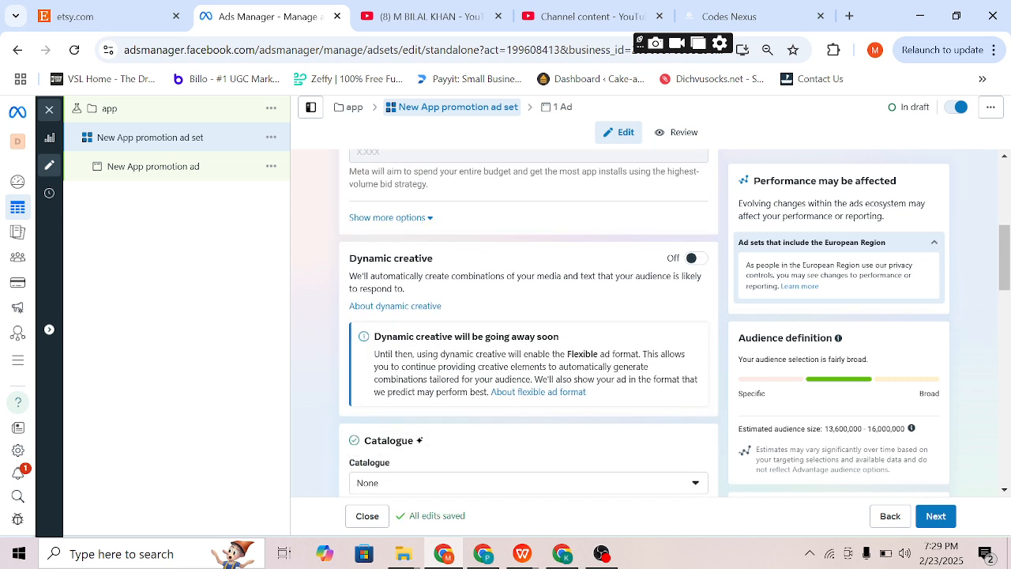
click(695, 258)
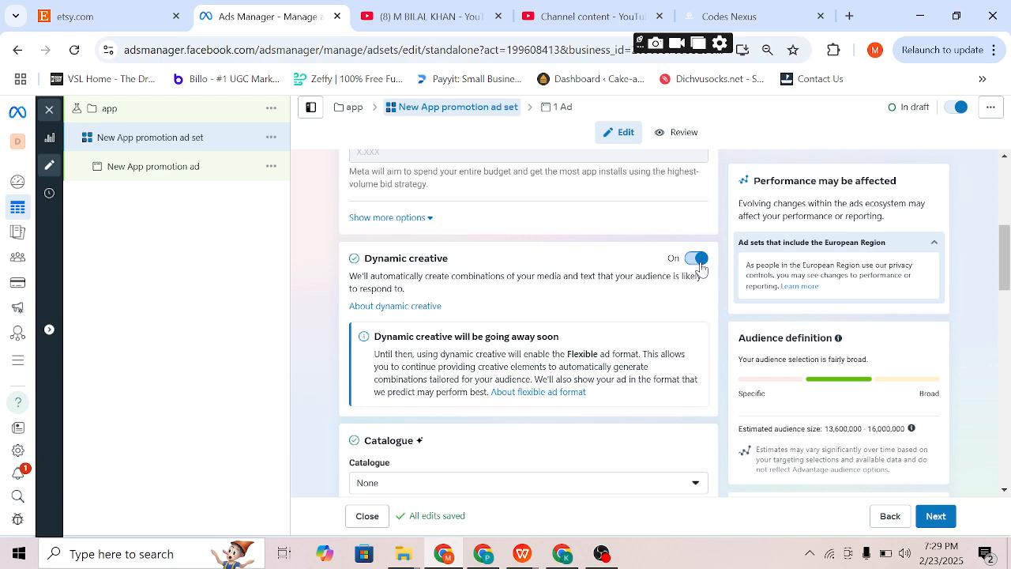
- Review the ad set's budget and schedule section and open its ad set spending limits for editing
scroll(576, 308, down, 5)
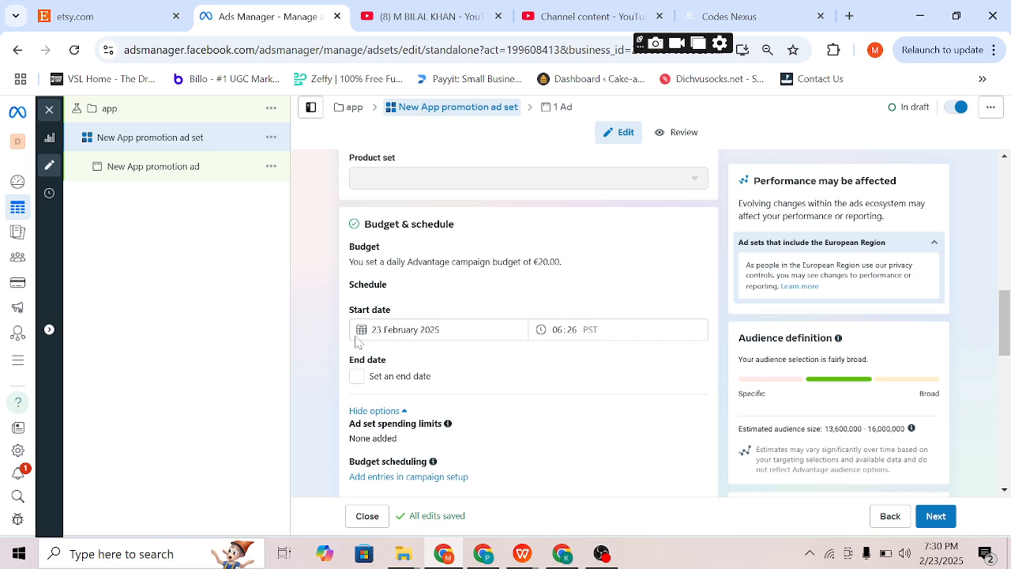
scroll(388, 430, down, 2)
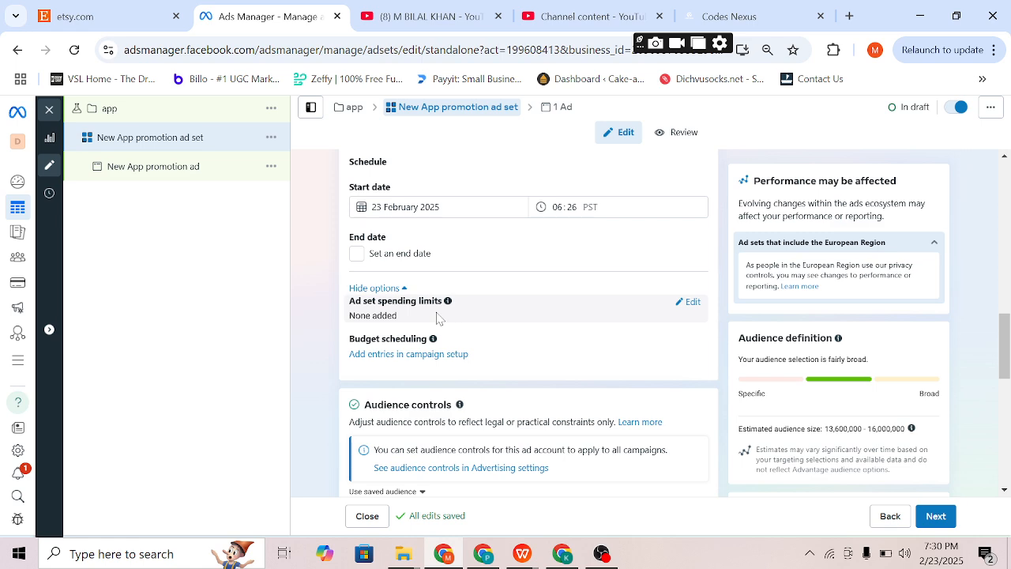
click(690, 302)
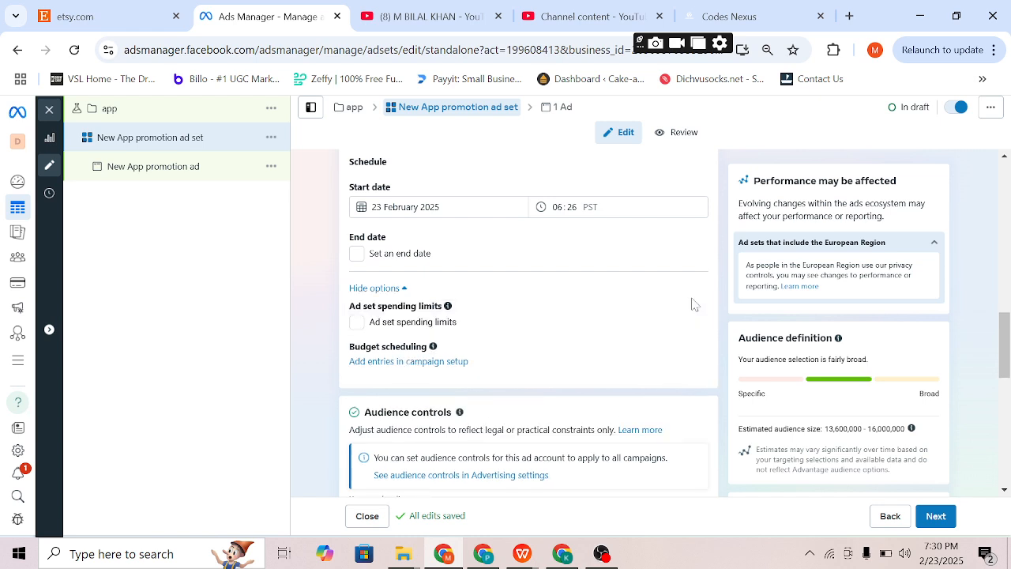
- Switch the ad set from Advantage+ audience to the original audience options
scroll(540, 319, down, 2)
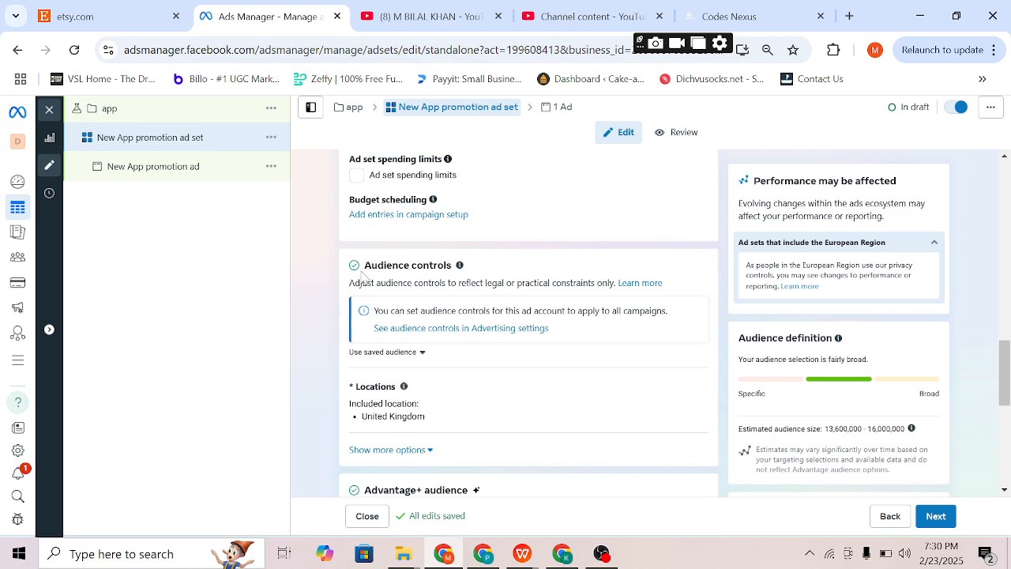
drag(364, 265, 452, 265)
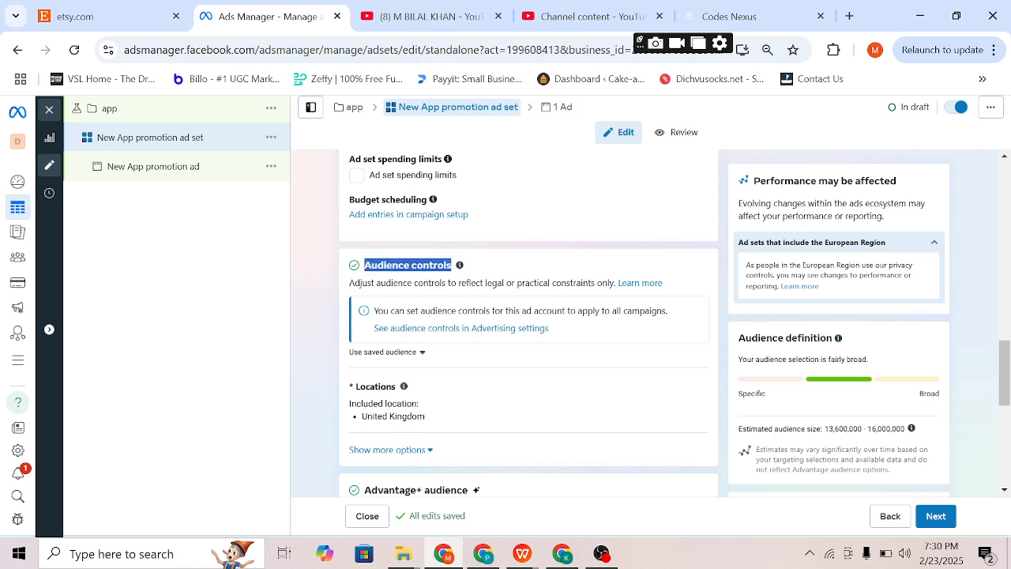
scroll(496, 333, down, 3)
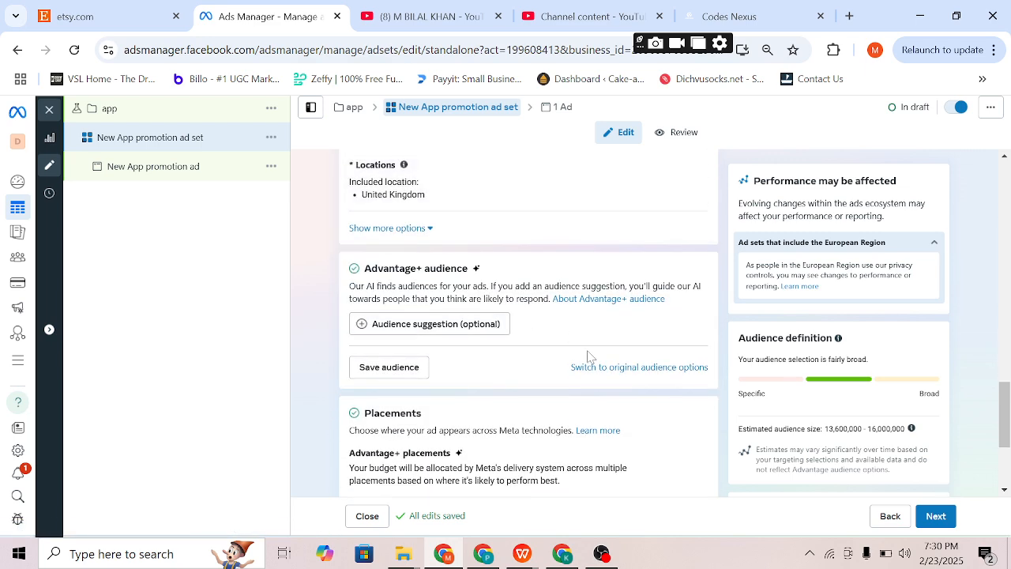
click(627, 366)
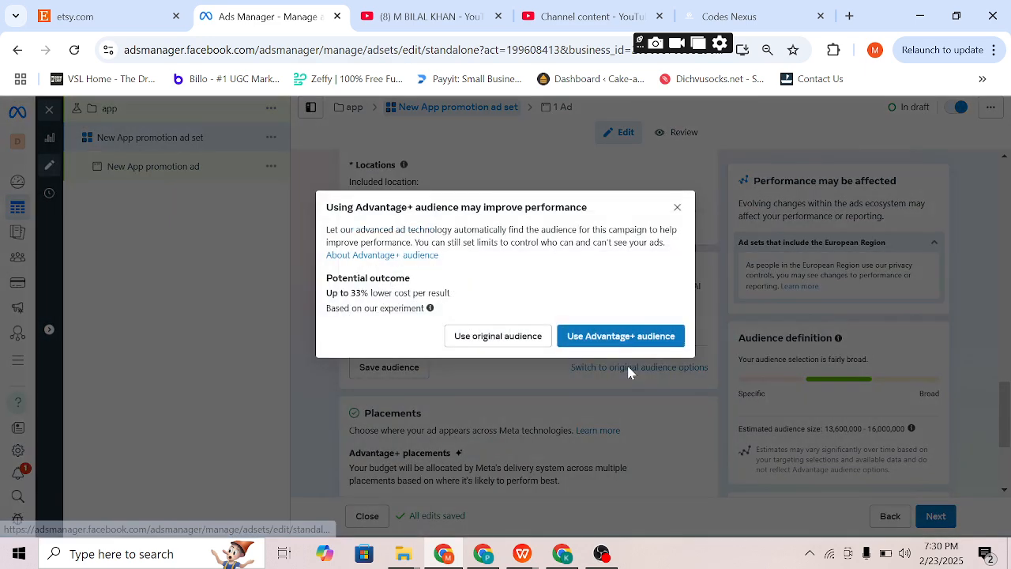
click(530, 348)
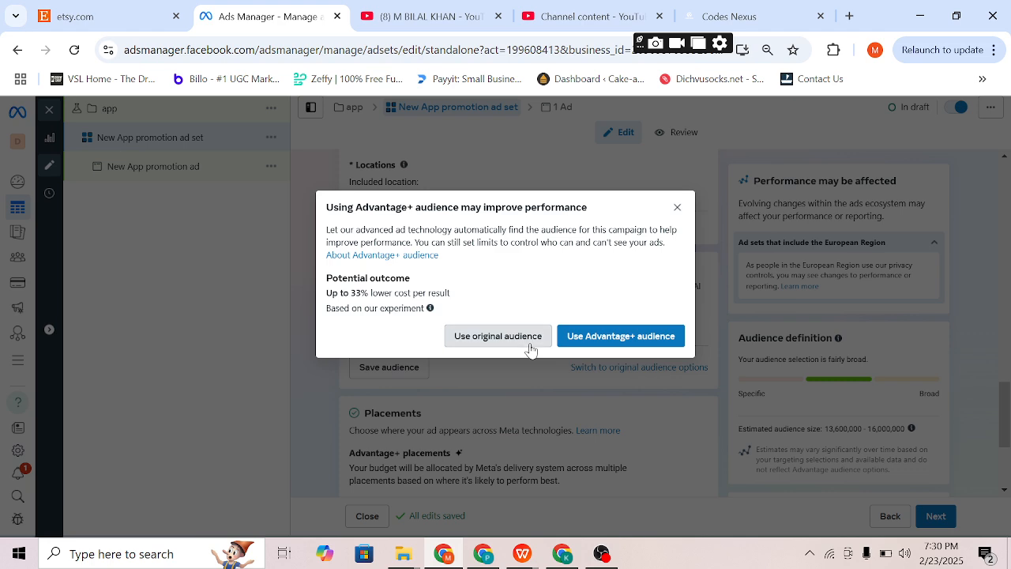
- Add Lahore, Punjab, Pakistan as an included location for the audience
scroll(530, 348, down, 6)
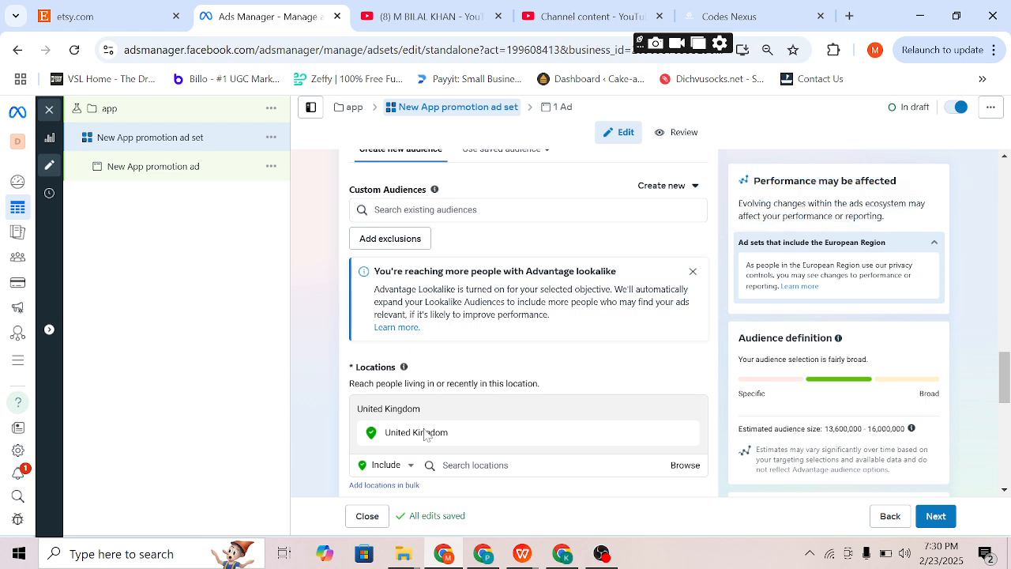
scroll(432, 445, down, 1)
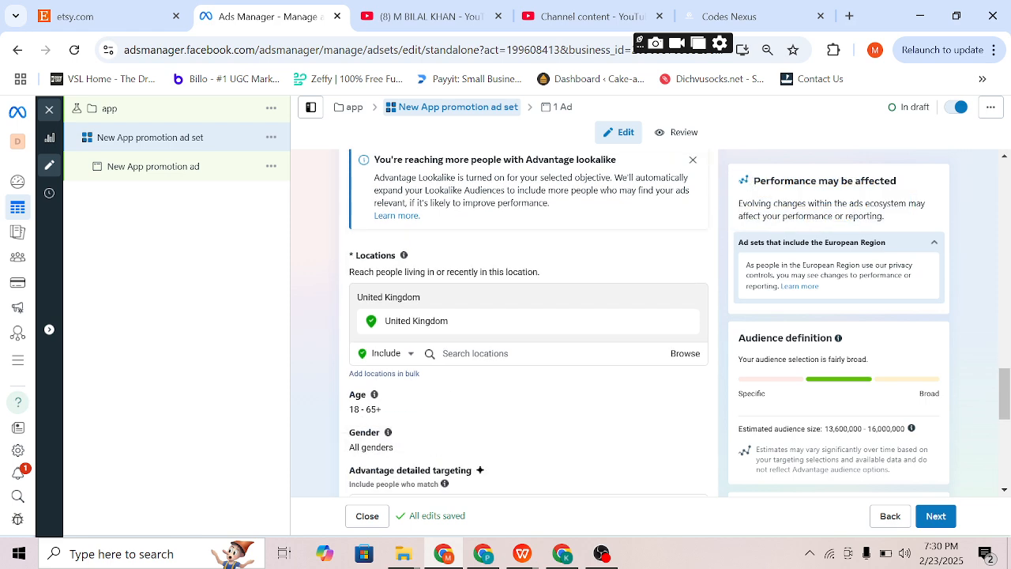
click(475, 354)
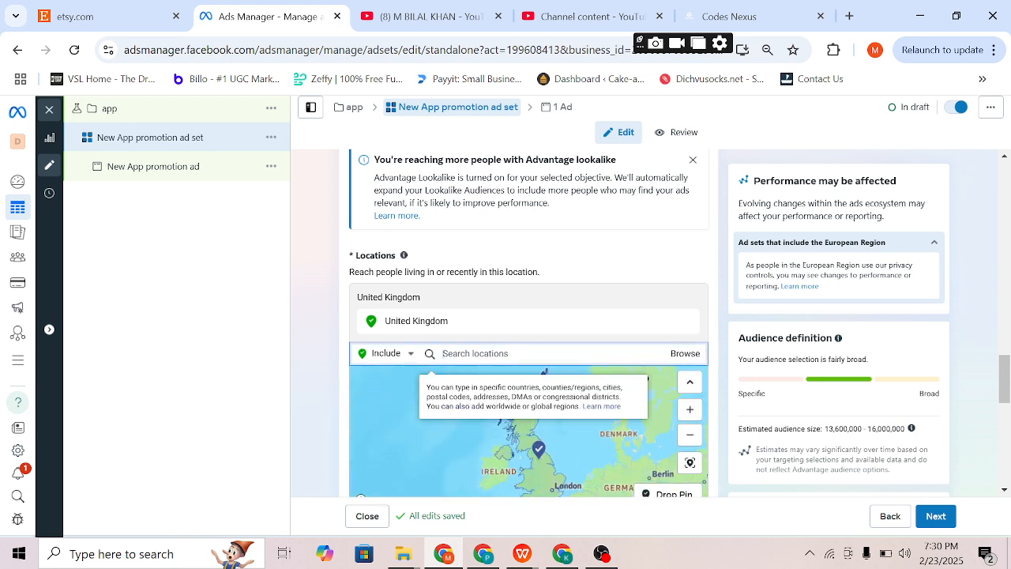
text(lahore)
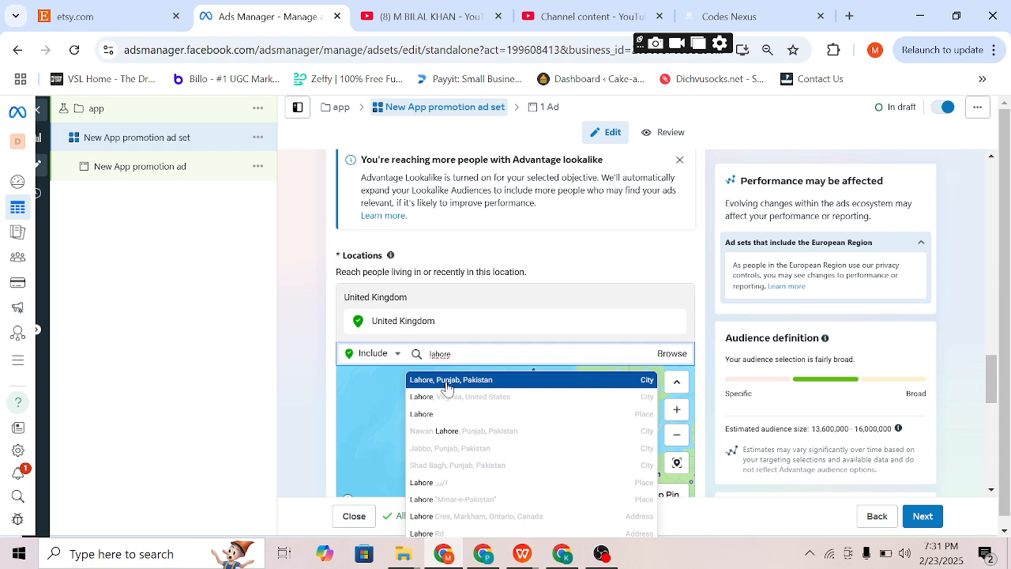
click(447, 387)
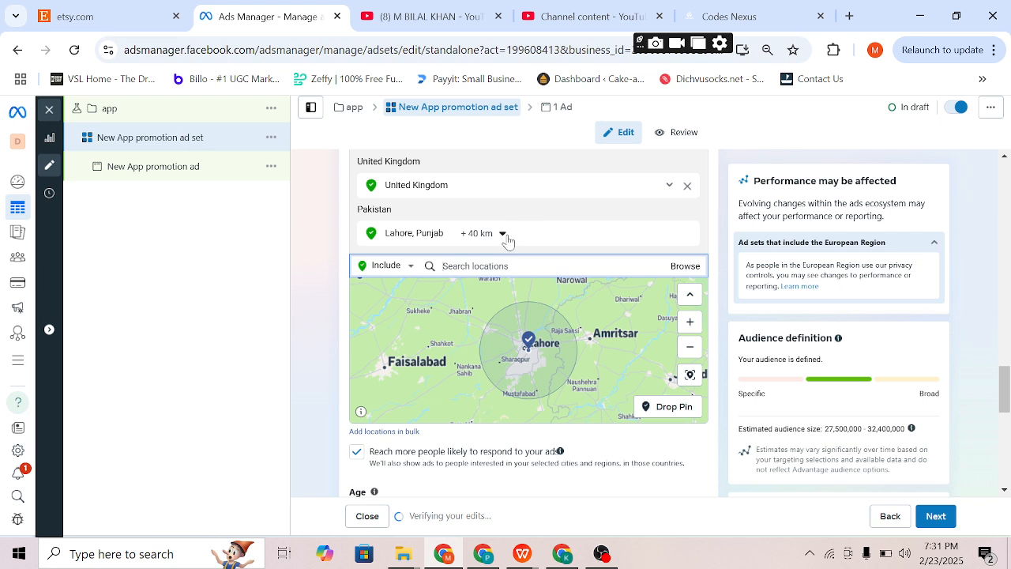
- Reduce the targeting radius around Lahore to 17 km
click(491, 234)
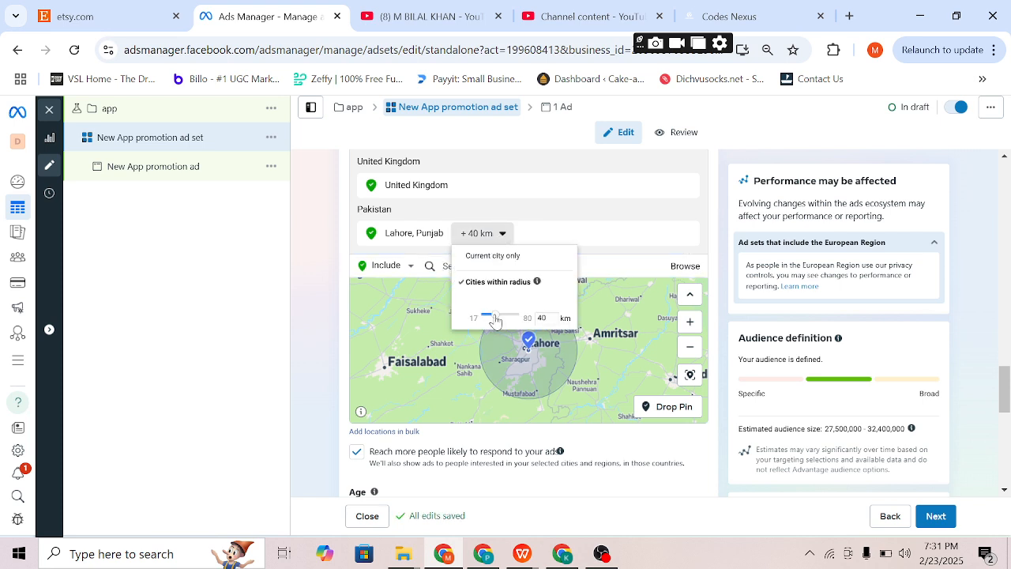
drag(496, 317, 461, 323)
click(286, 389)
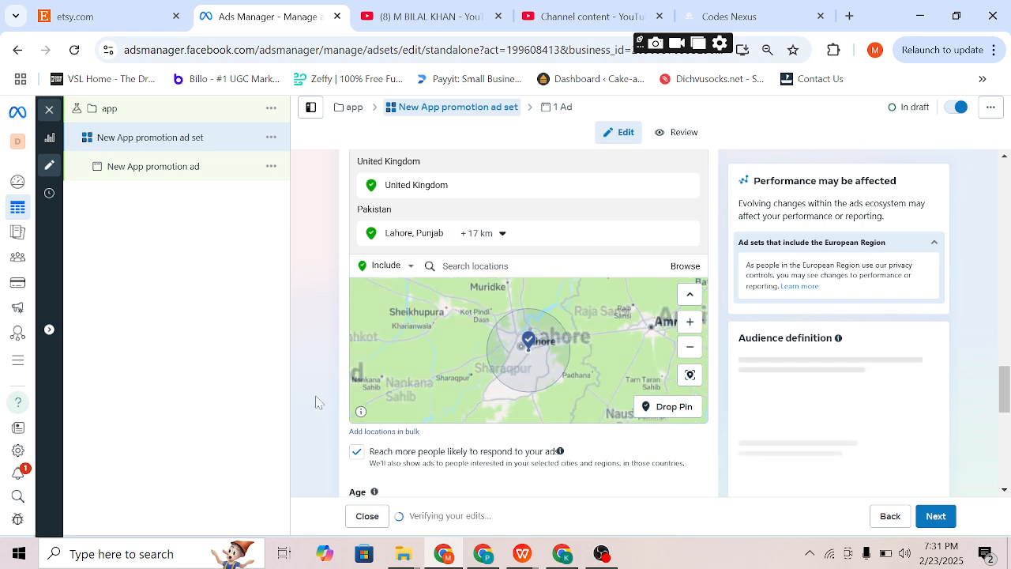
scroll(316, 402, down, 3)
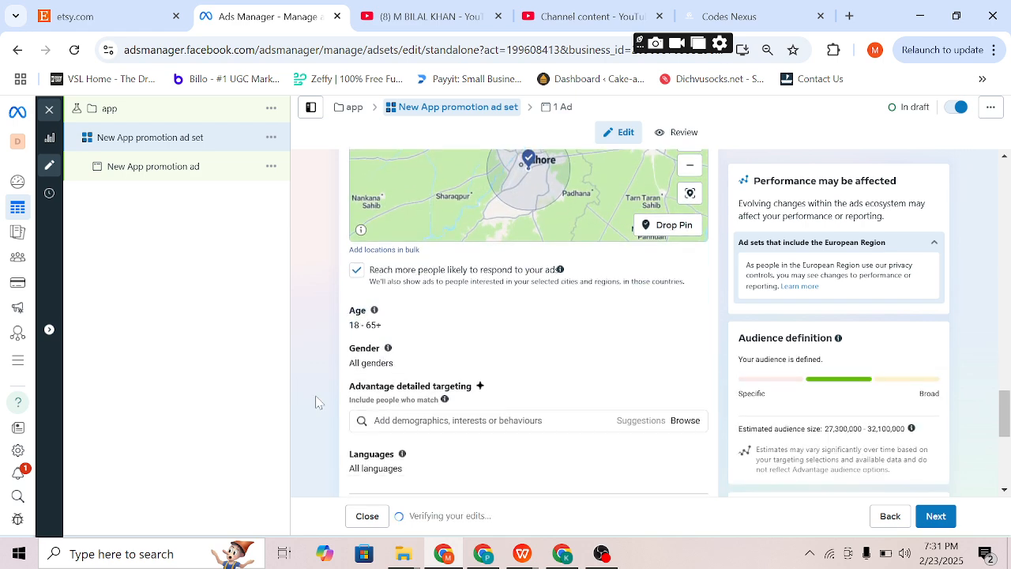
- Set the audience's age range to 20–60
click(685, 271)
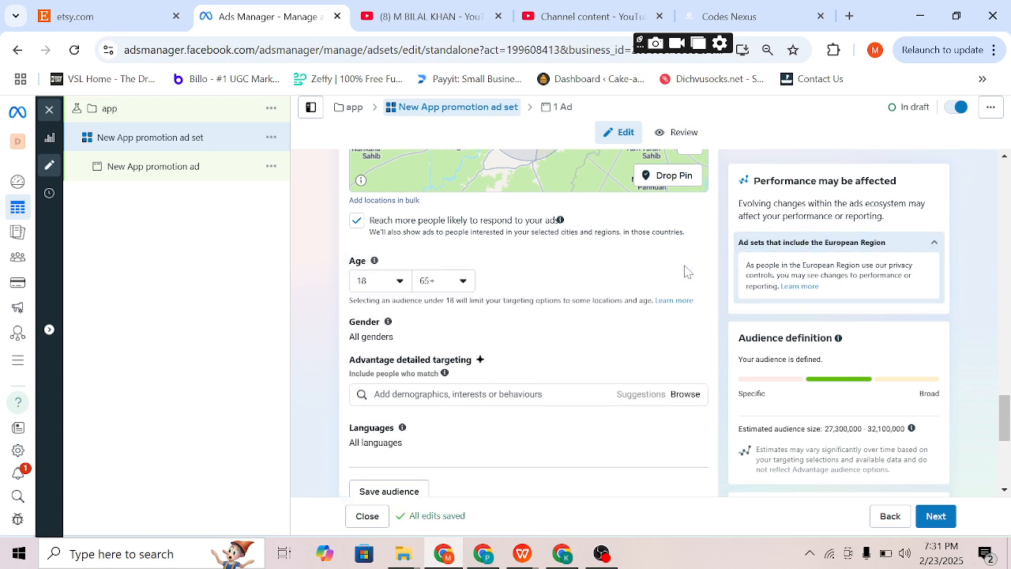
click(380, 286)
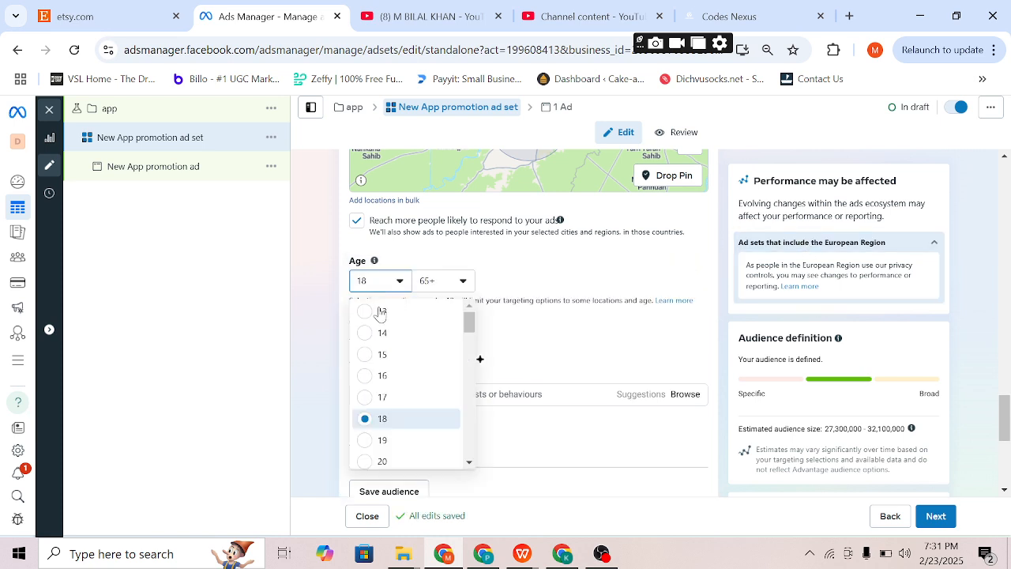
click(383, 463)
click(434, 283)
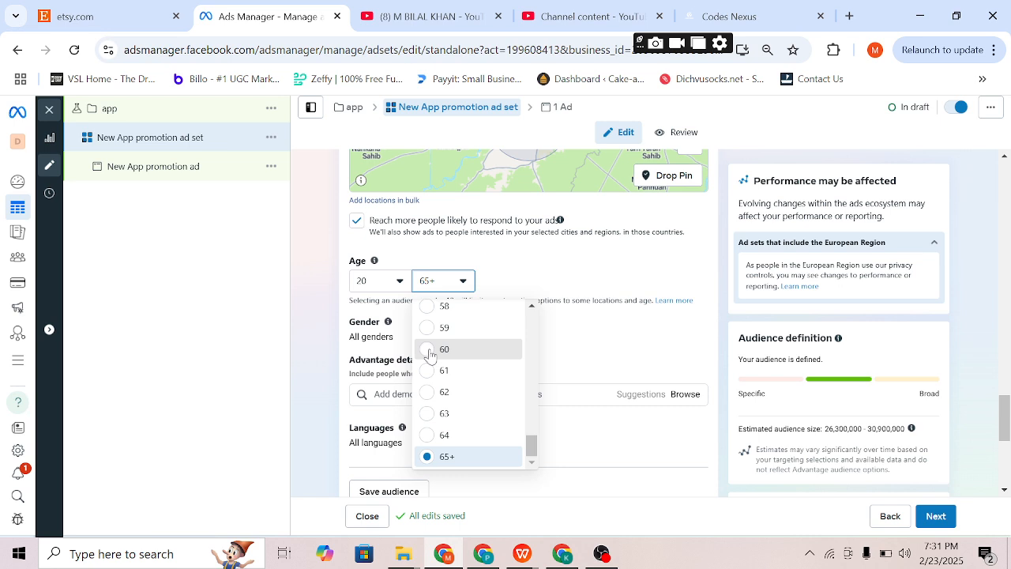
click(430, 349)
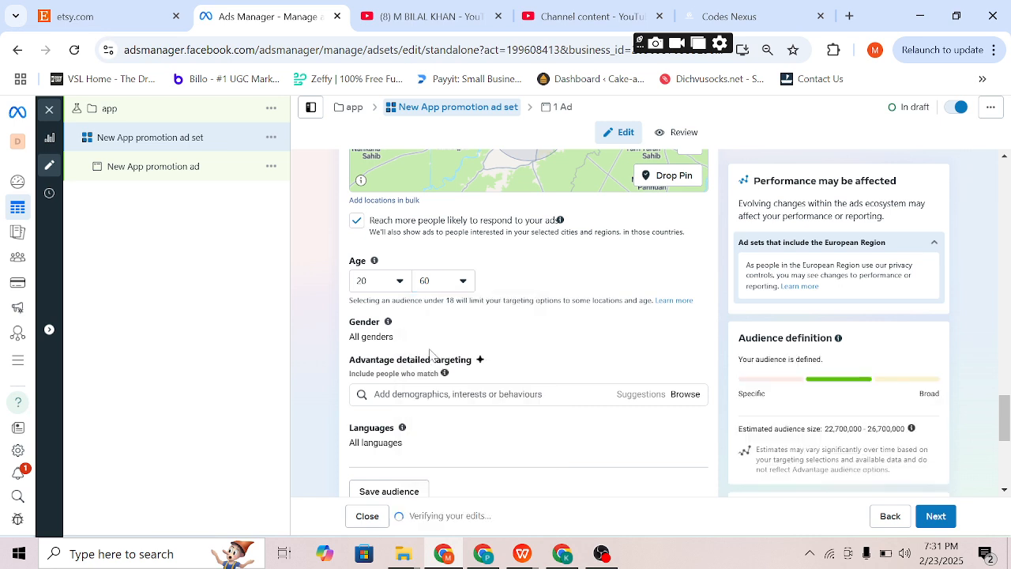
- Try limiting the audience's gender to Men and set it back to All
click(692, 326)
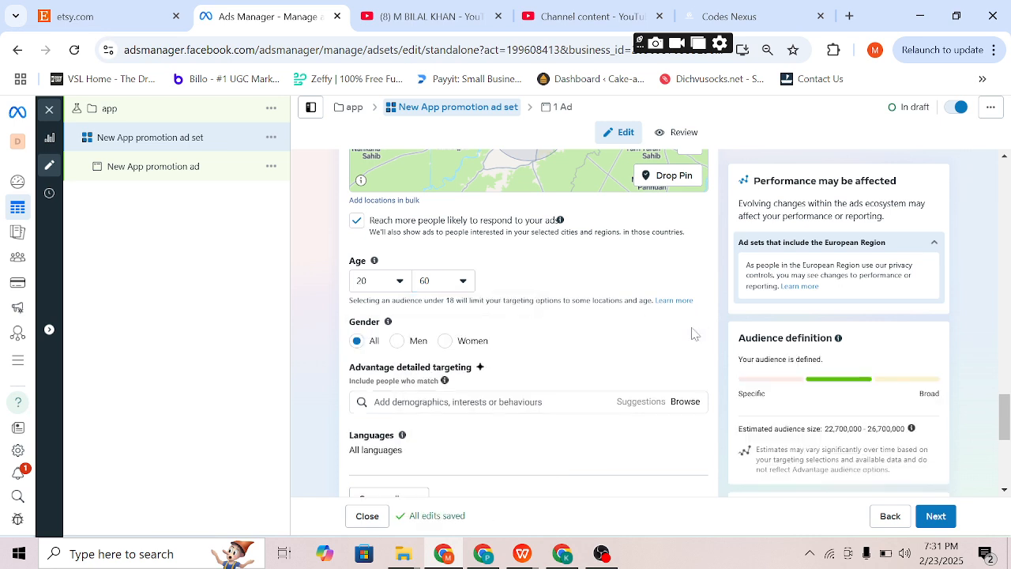
click(398, 342)
click(356, 342)
- Browse the detailed targeting categories under Demographics, Interests and Behaviours to examine the available options
click(375, 402)
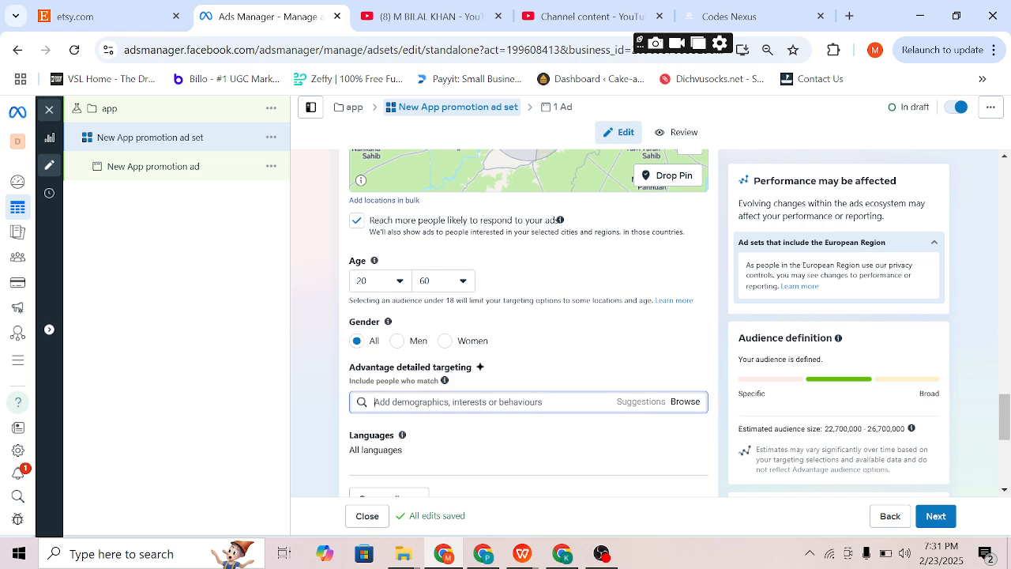
scroll(501, 384, down, 2)
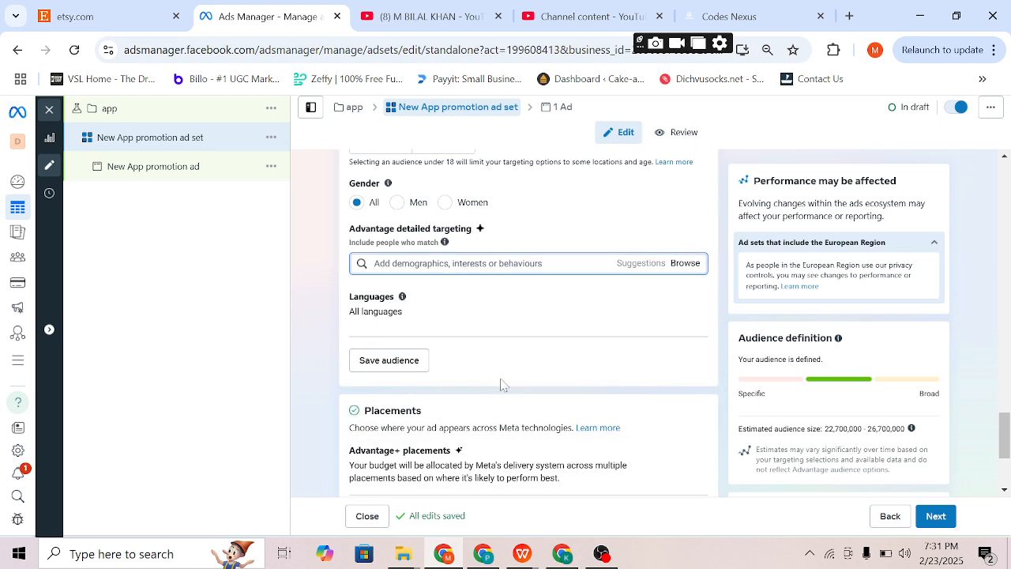
click(684, 264)
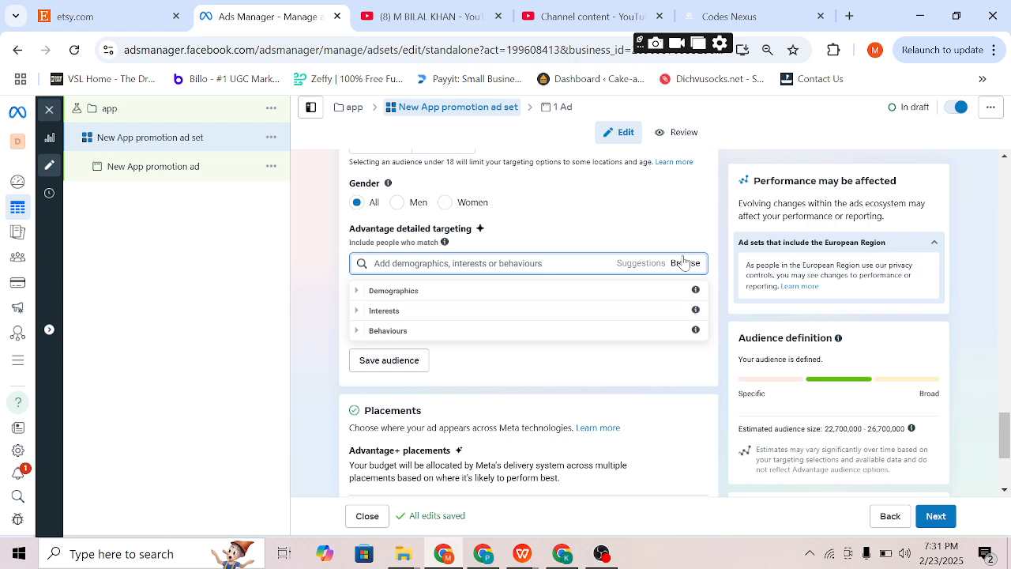
click(356, 294)
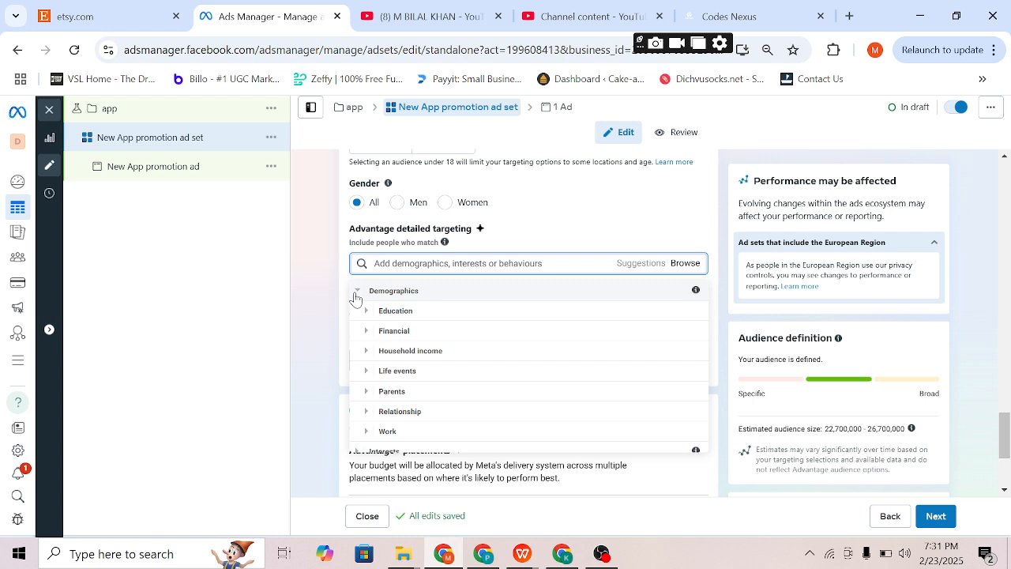
click(355, 297)
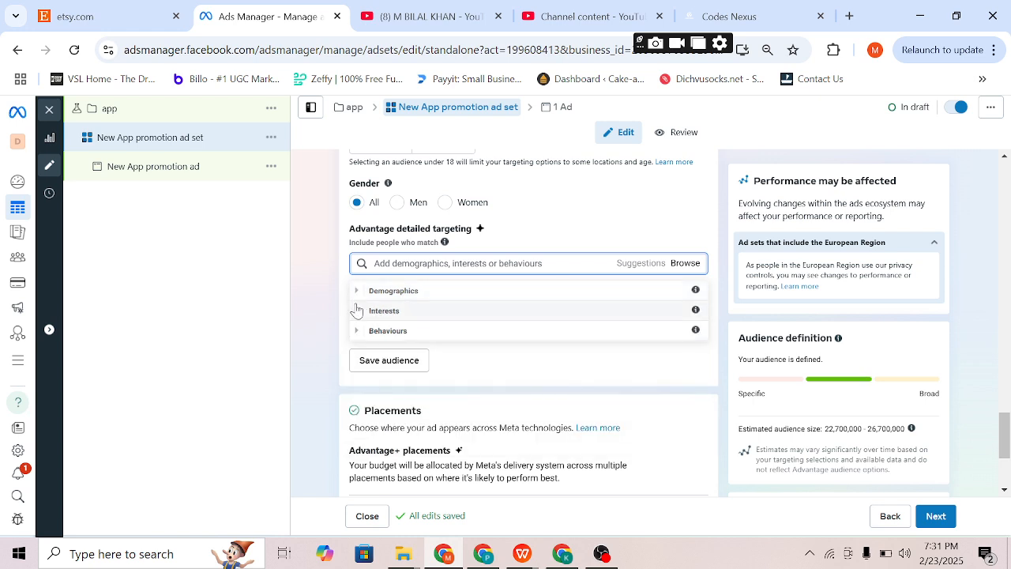
click(357, 309)
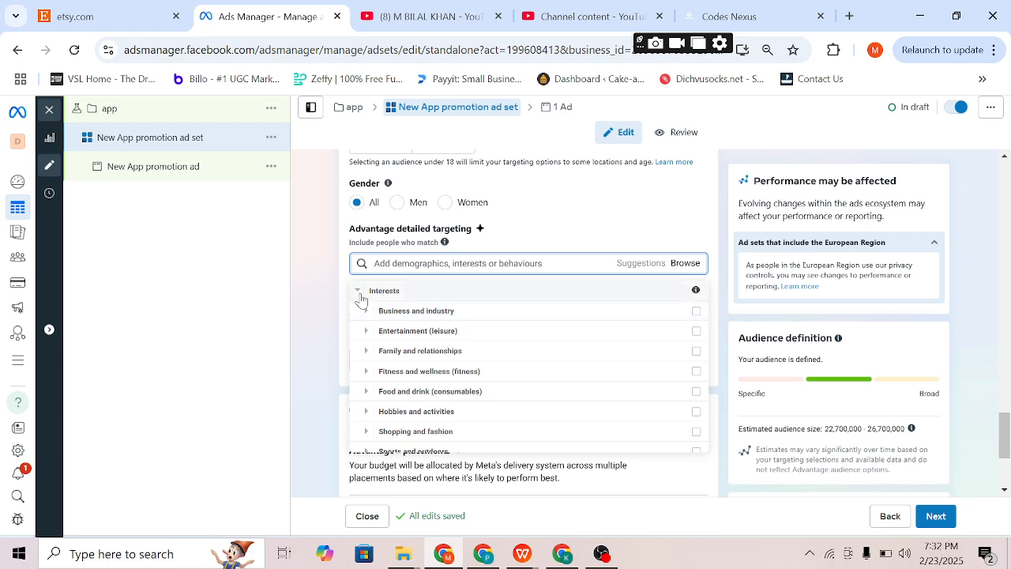
click(359, 293)
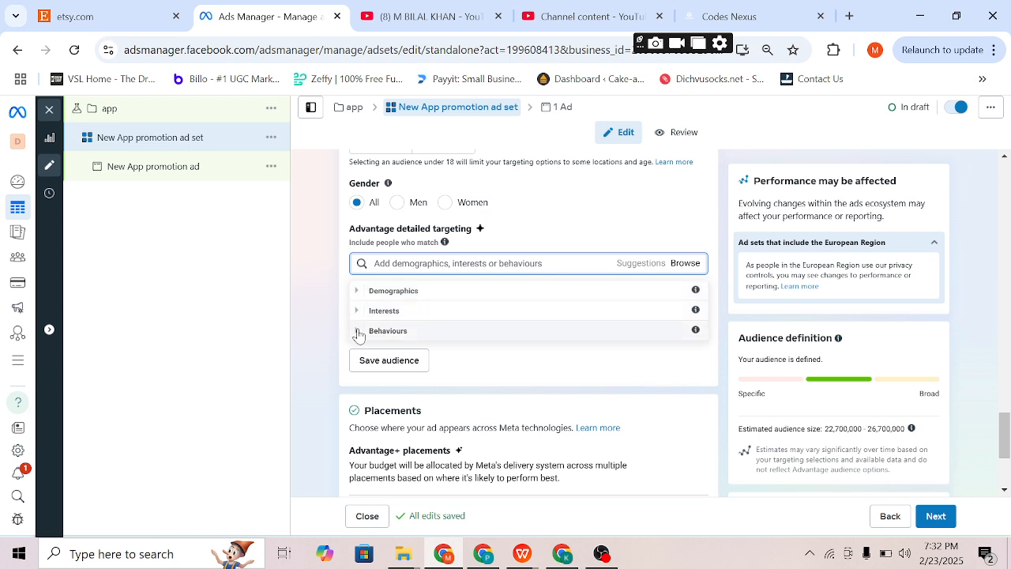
click(357, 329)
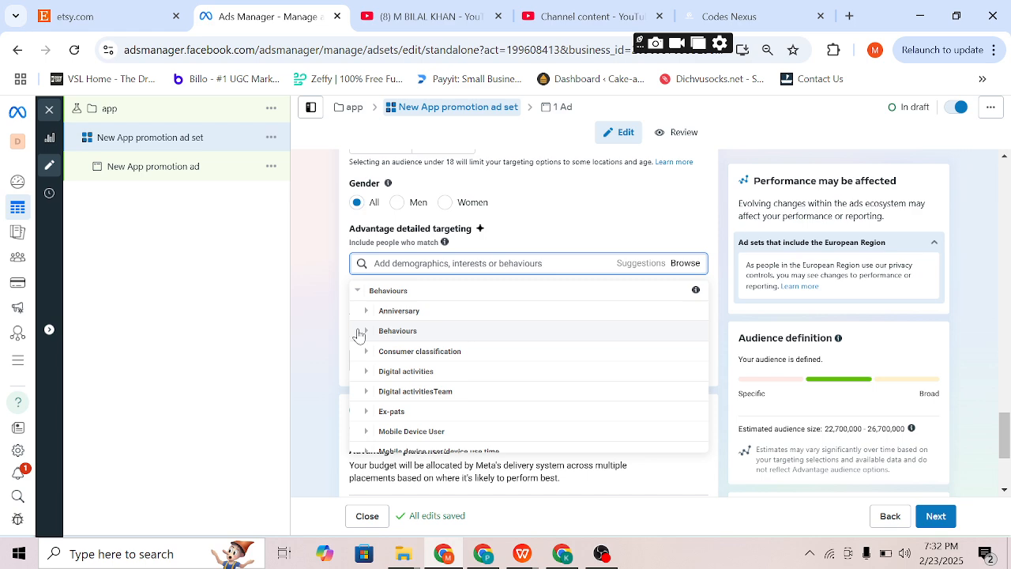
scroll(414, 378, down, 2)
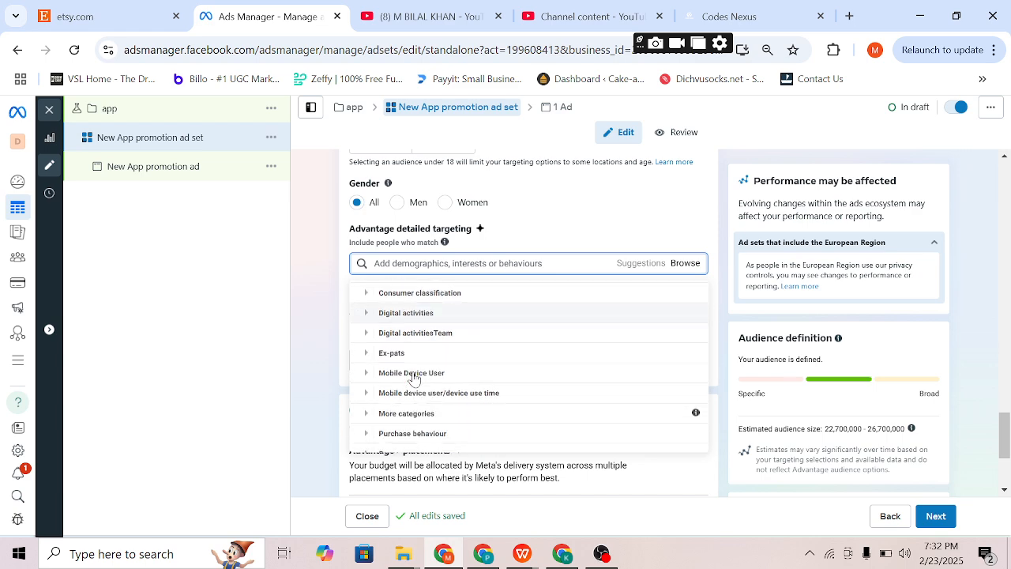
scroll(376, 401, down, 1)
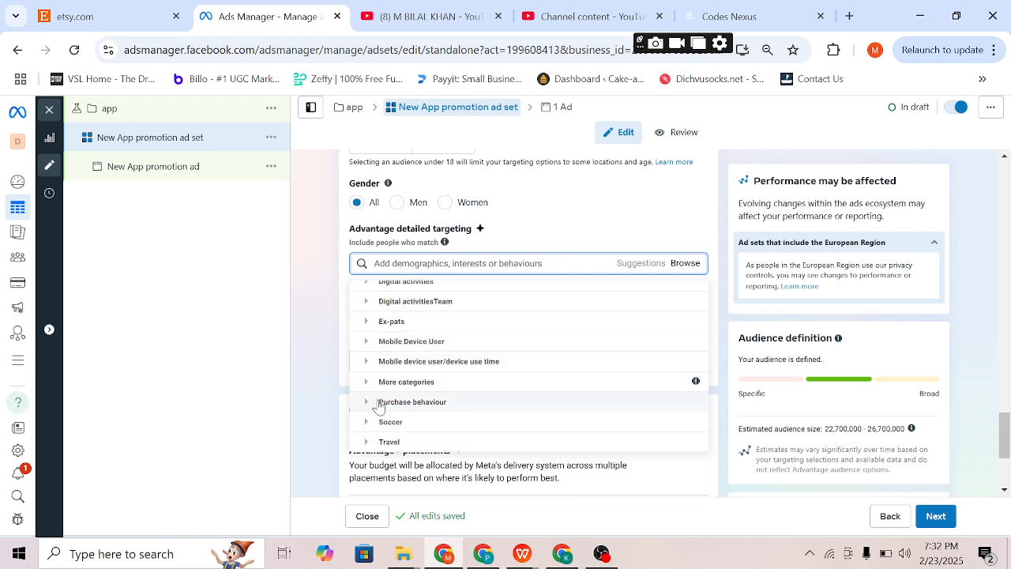
- Search detailed targeting for "travel", adding the Frequent travellers behaviour and the suggested Travel (travel and tourism) interest
click(406, 265)
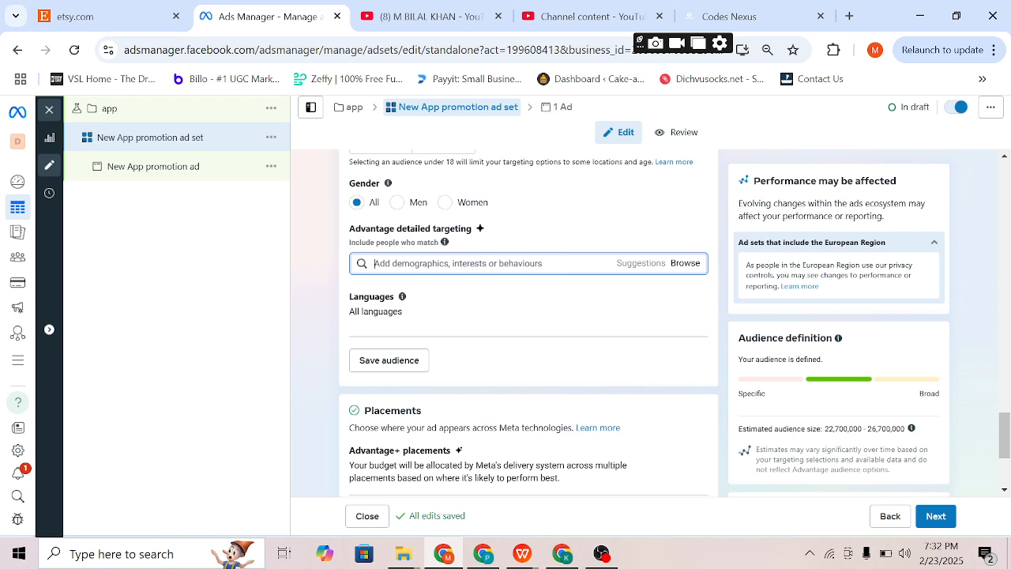
text(travel)
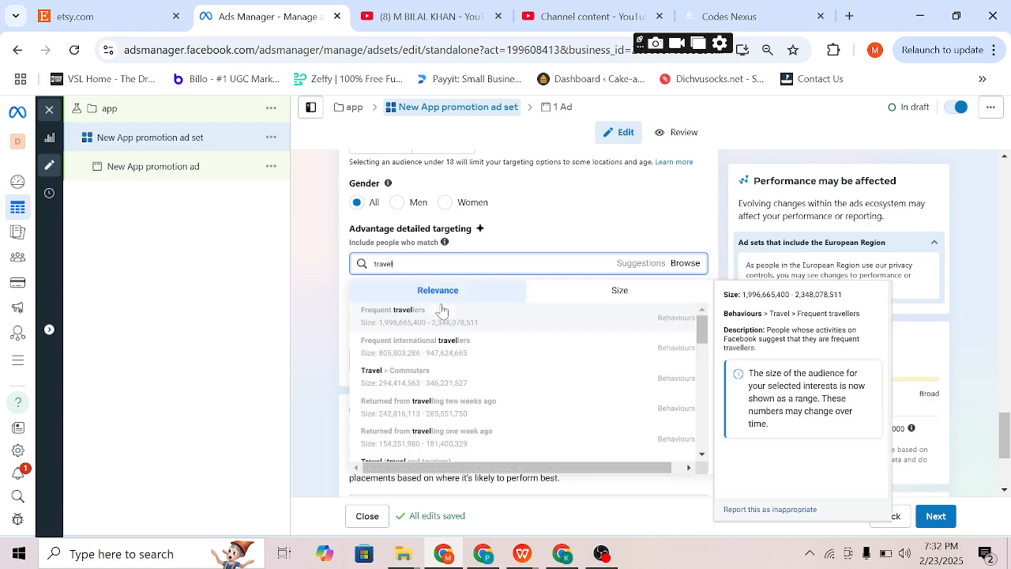
click(661, 328)
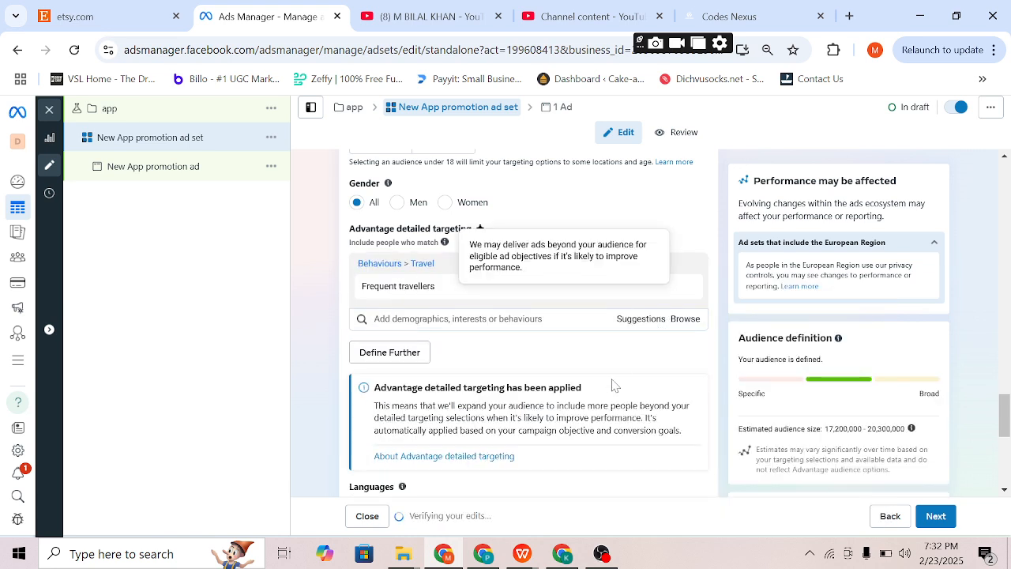
click(649, 323)
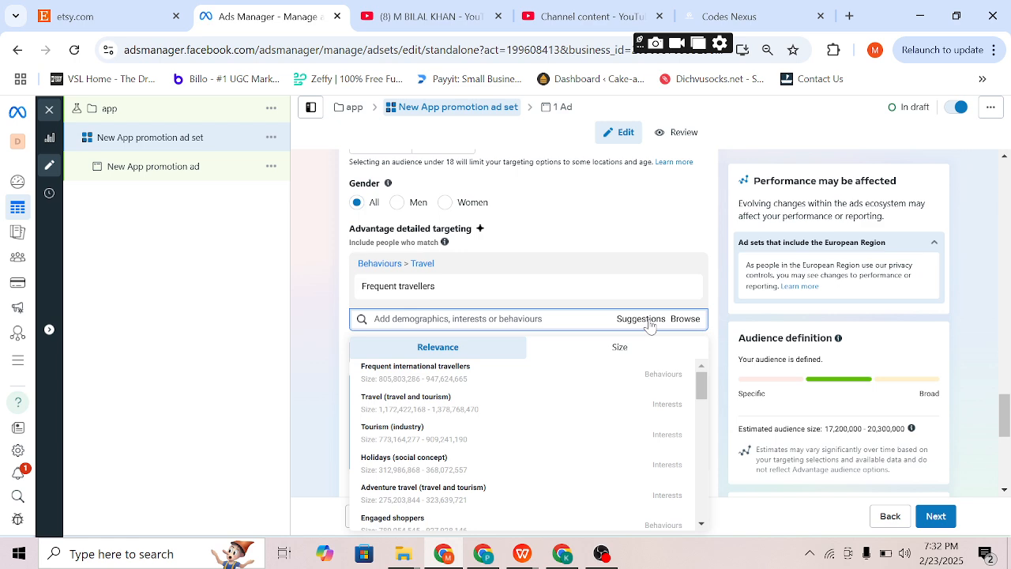
click(628, 411)
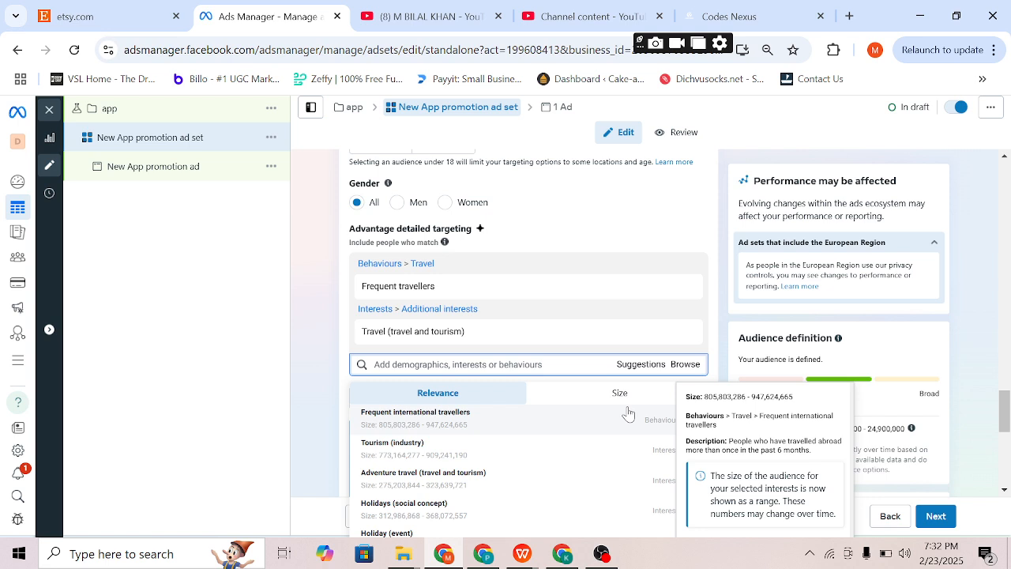
scroll(312, 295, down, 2)
click(311, 292)
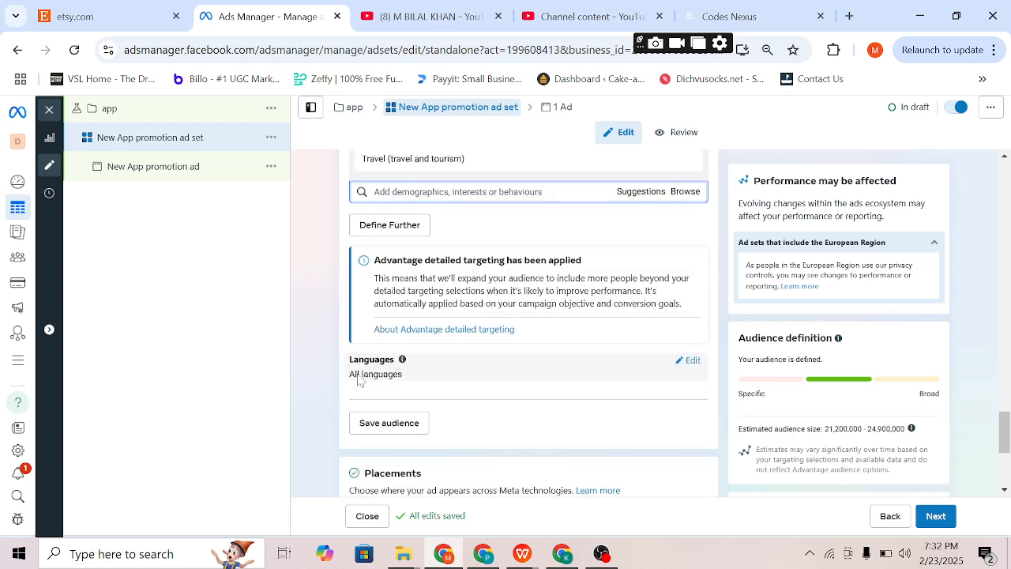
- Narrow the detailed targeting so people must also match the Frequent international travellers behaviour
scroll(359, 381, down, 1)
scroll(399, 301, down, 1)
scroll(395, 294, up, 2)
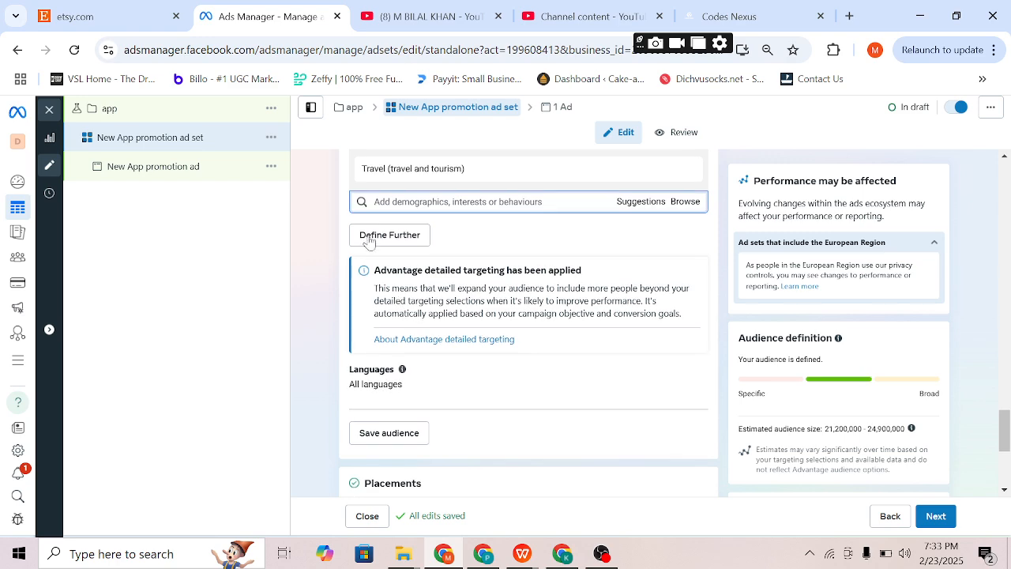
click(369, 237)
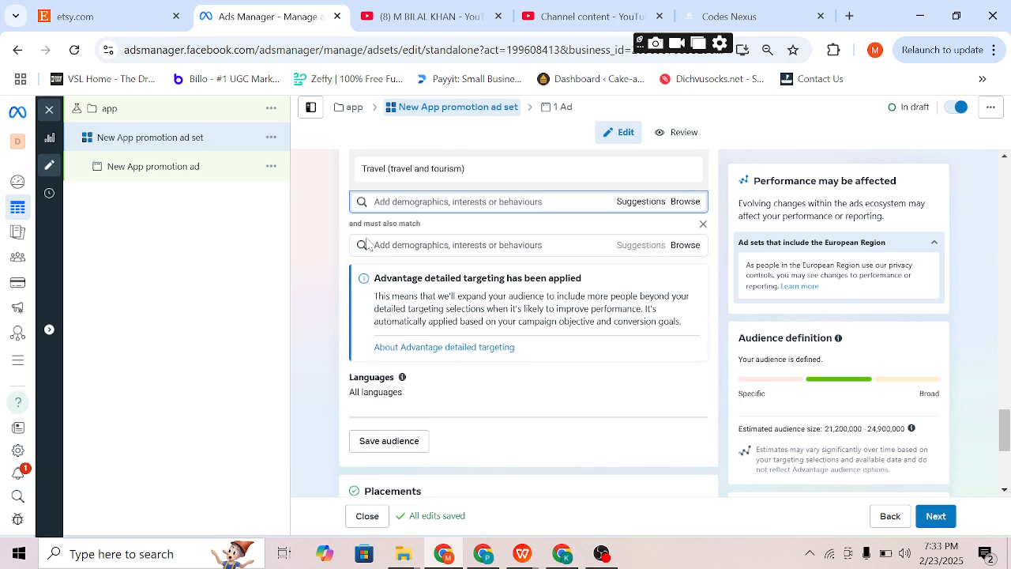
click(414, 247)
scroll(414, 247, up, 1)
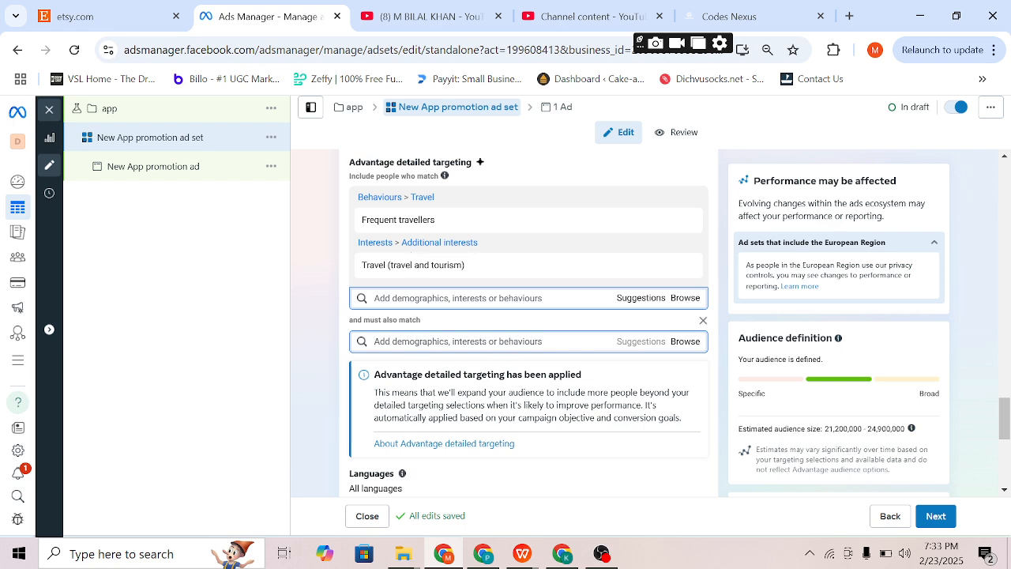
click(478, 344)
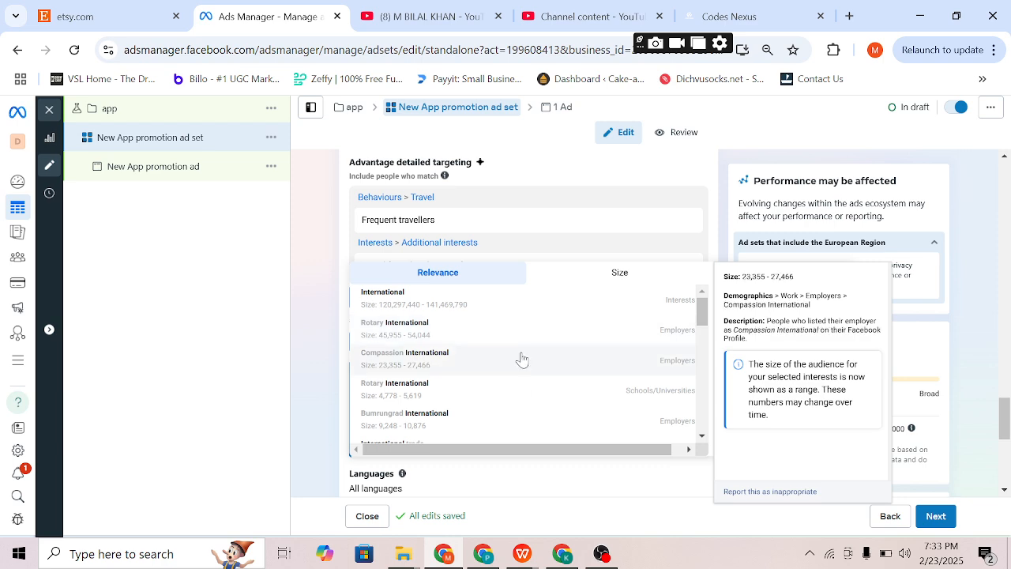
scroll(514, 387, down, 3)
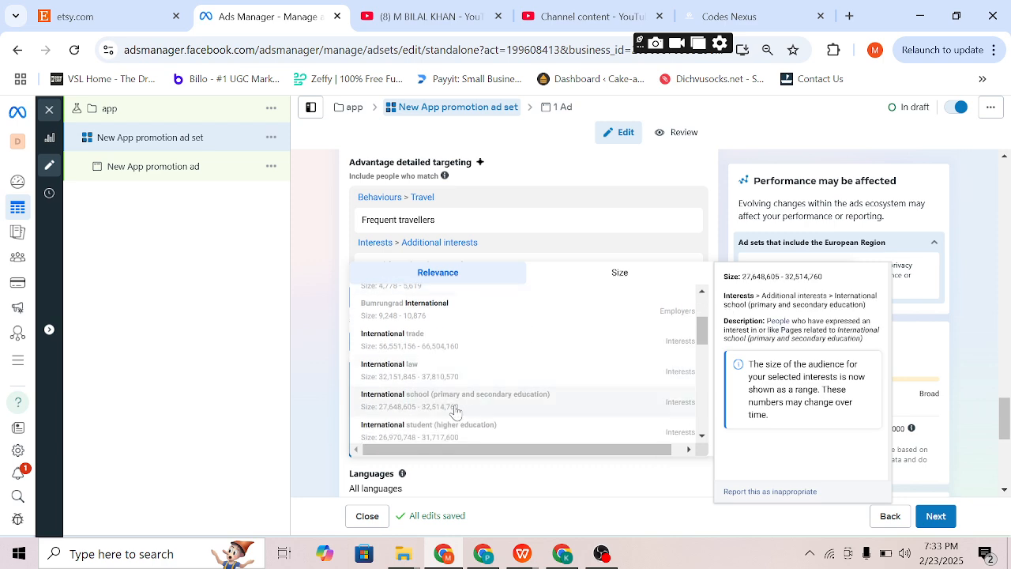
scroll(450, 407, down, 5)
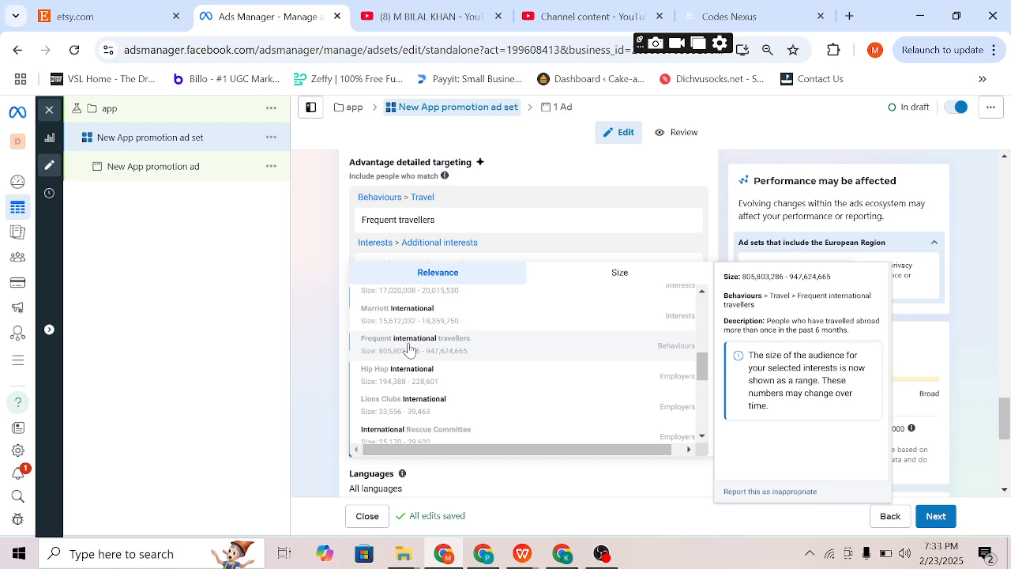
click(409, 350)
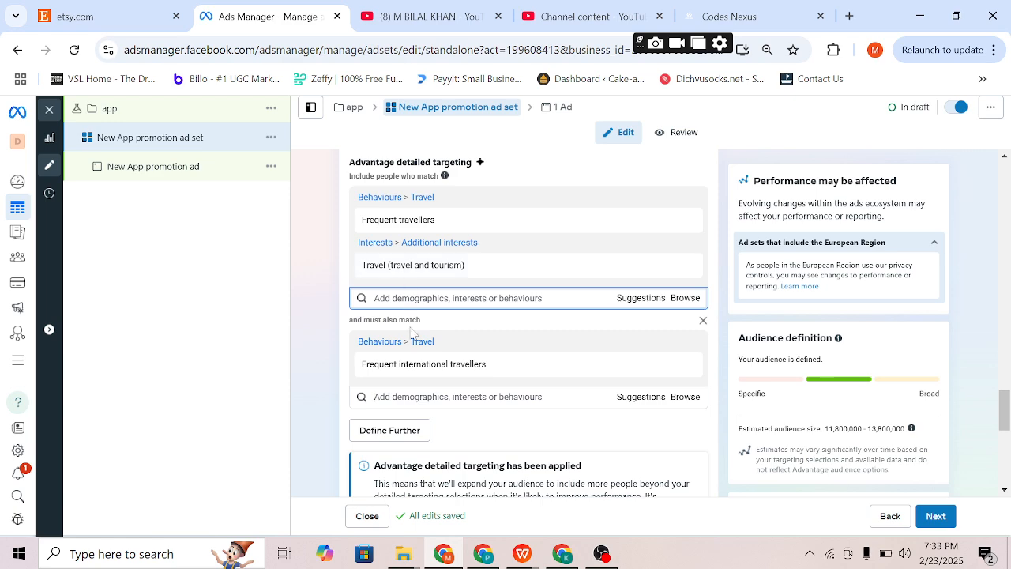
- Try manual placements for the ad set and switch back to Advantage+ placements
scroll(410, 332, down, 3)
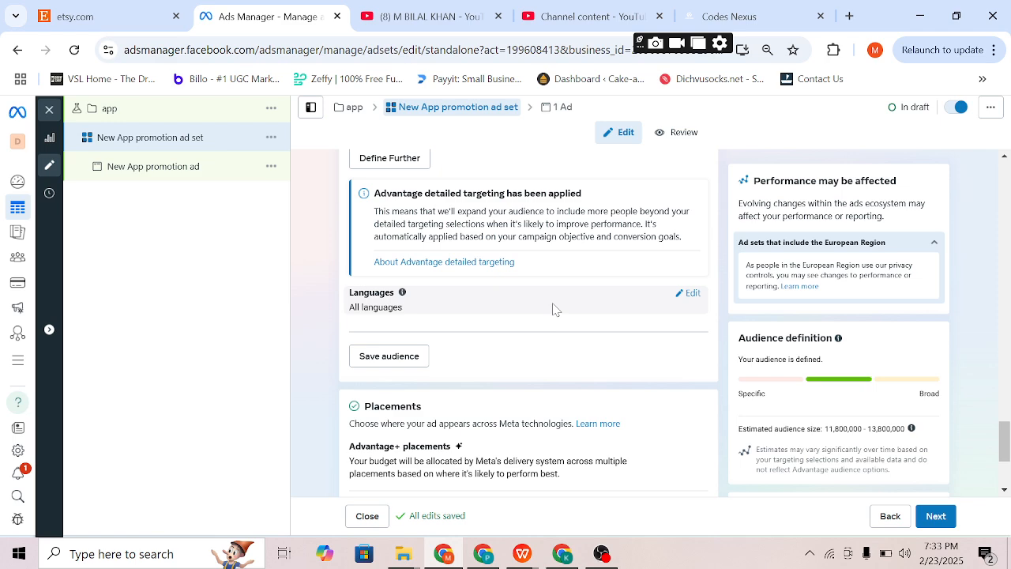
scroll(506, 347, down, 3)
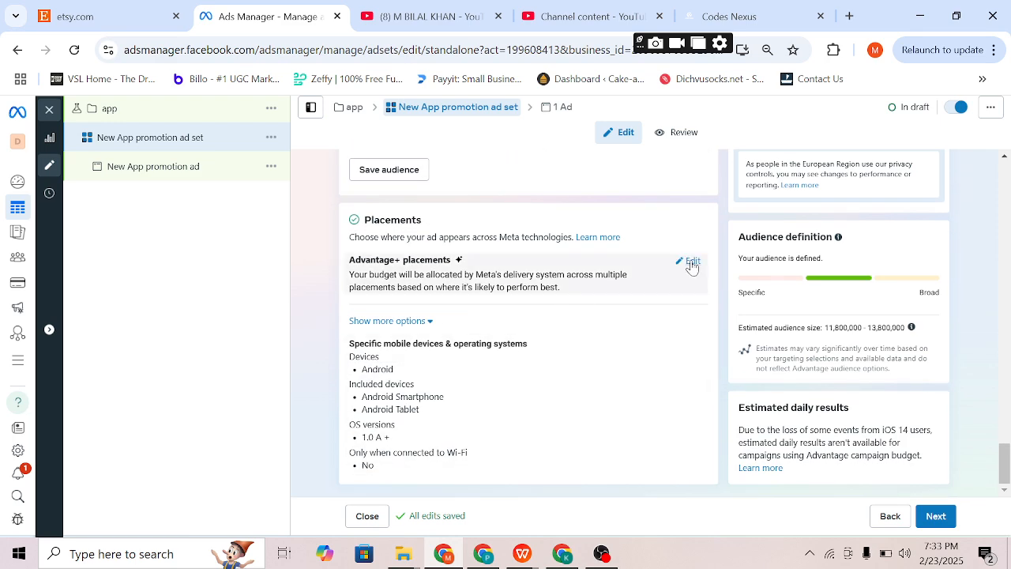
click(692, 263)
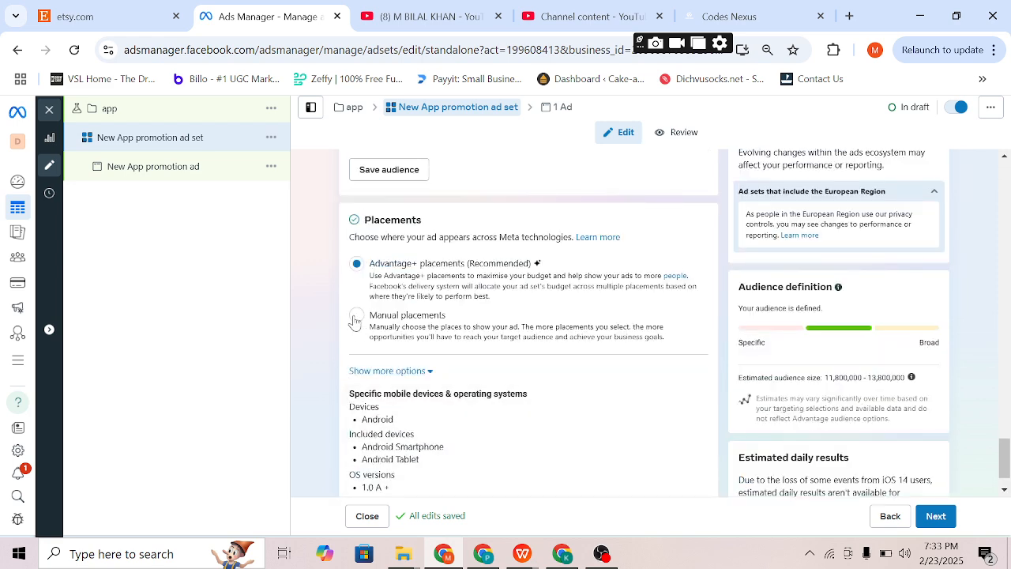
click(357, 319)
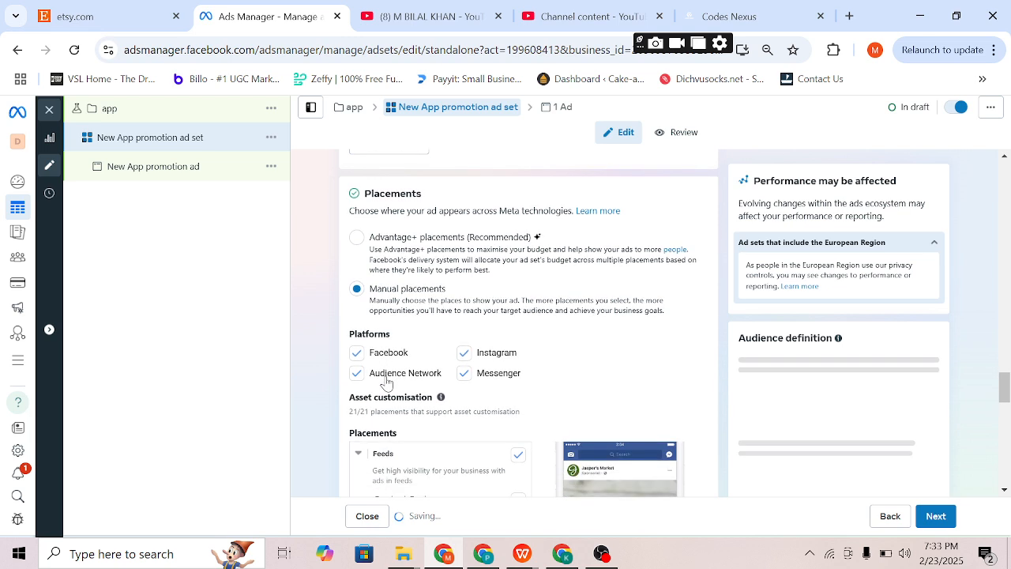
click(357, 237)
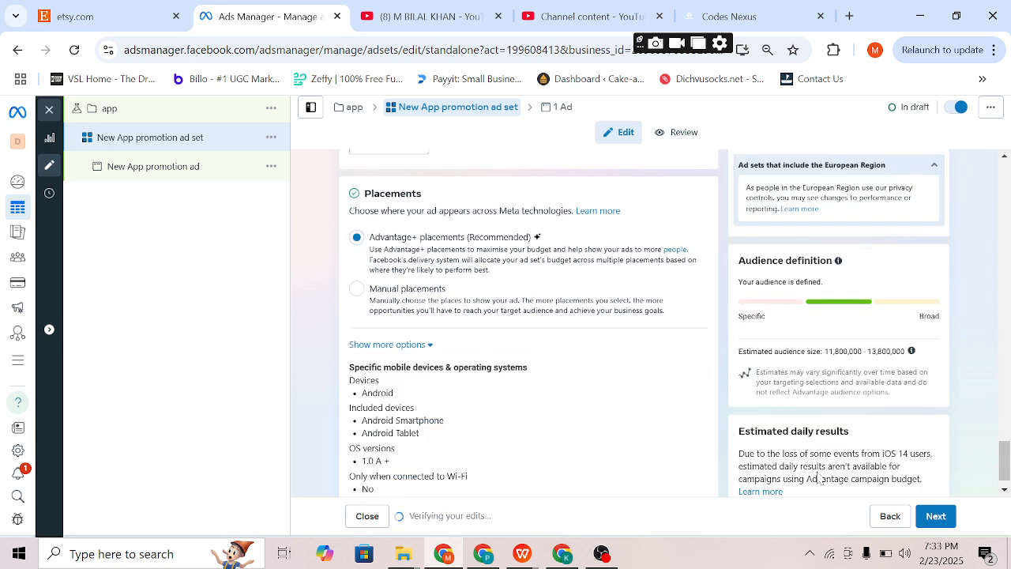
- Proceed from the ad set to the settings of the New App promotion ad
scroll(504, 462, down, 1)
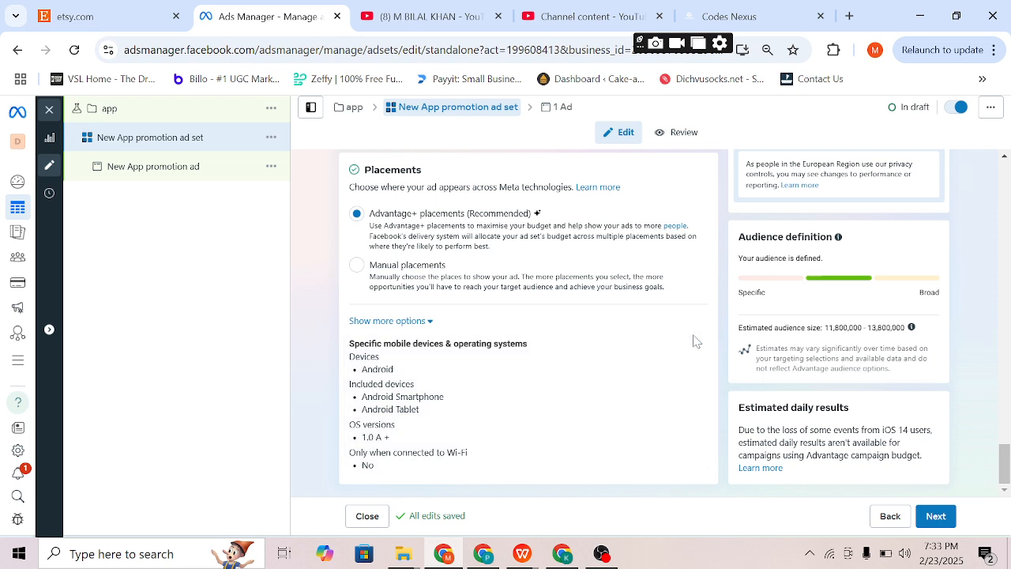
click(935, 515)
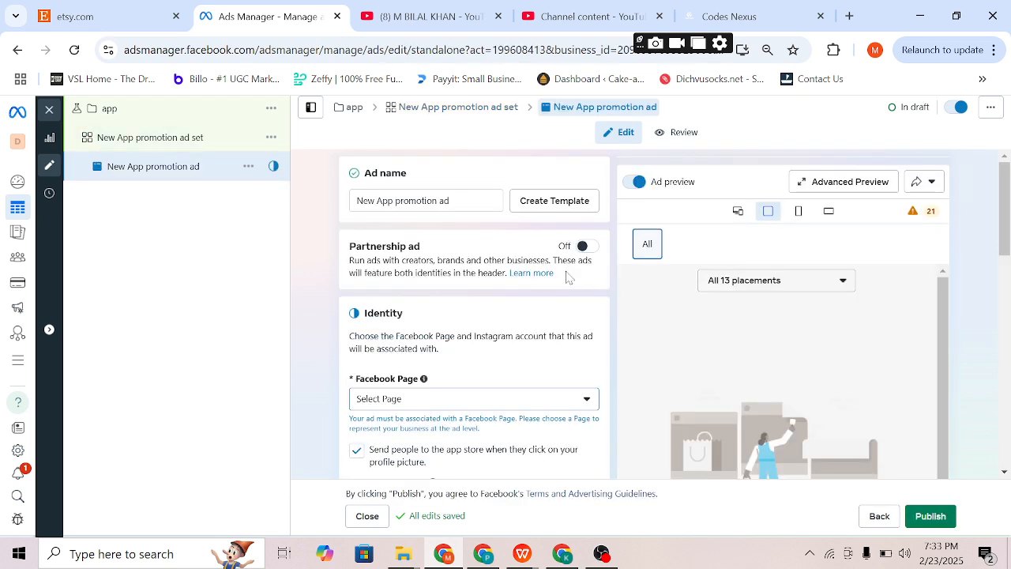
- Choose the Shop Bazar page, listed under SellerBoard, as the ad's Facebook Page
click(431, 398)
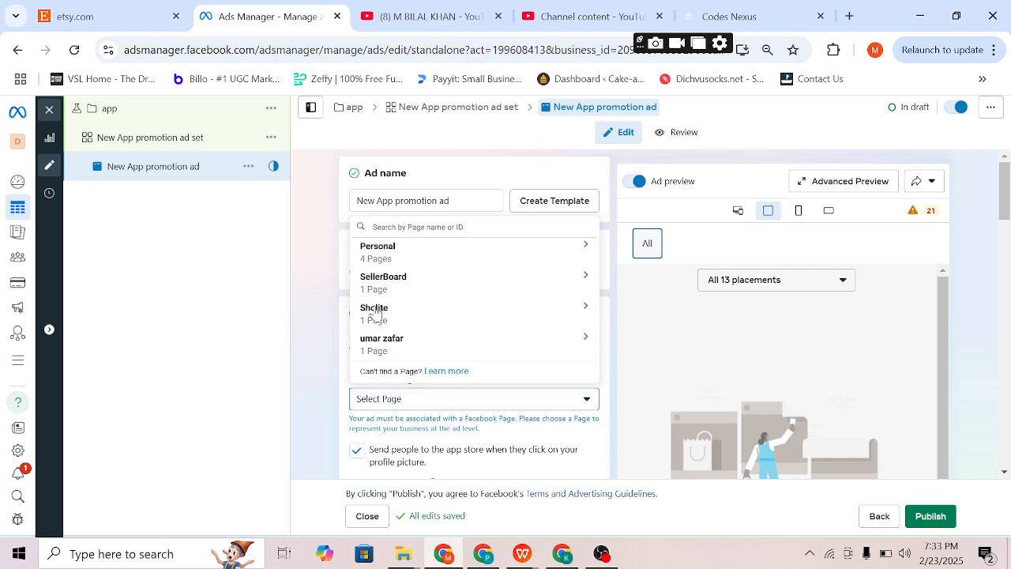
click(371, 290)
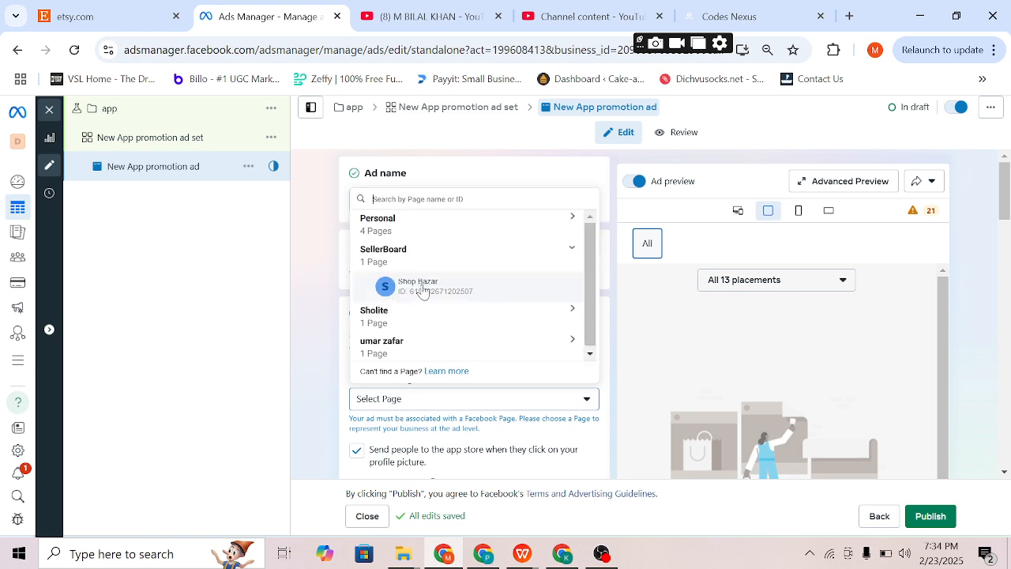
click(421, 291)
- Add the account image of the red flower basket on a dark background, beside the yellow flower basket, to the ad creative's media
scroll(341, 372, down, 2)
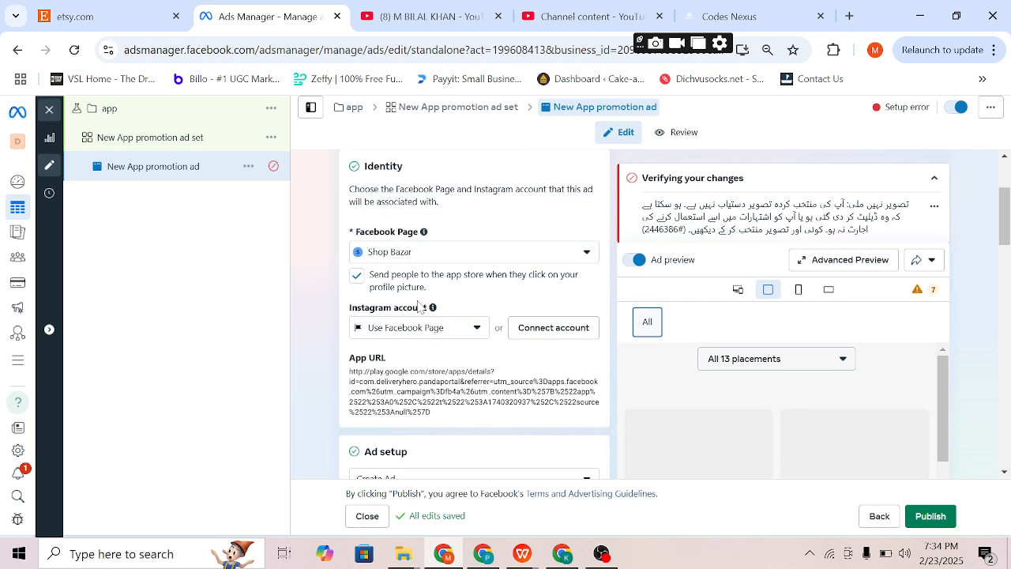
scroll(420, 307, down, 3)
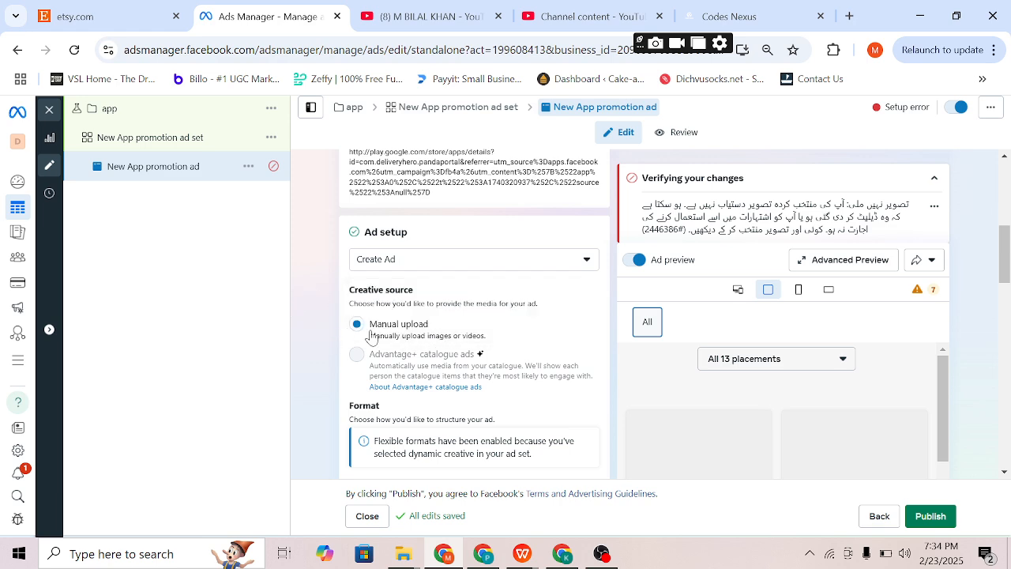
scroll(371, 338, down, 3)
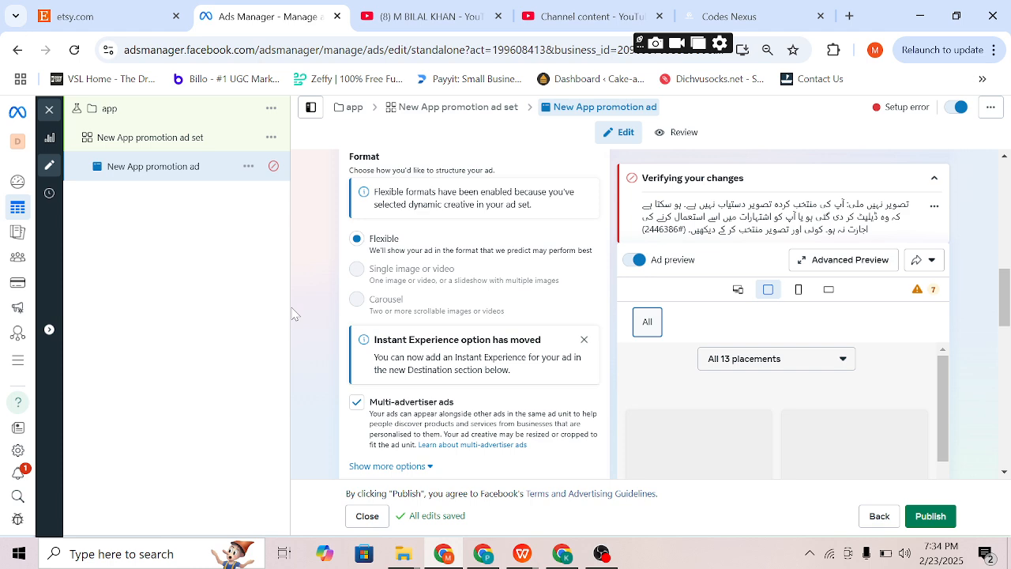
scroll(292, 315, down, 3)
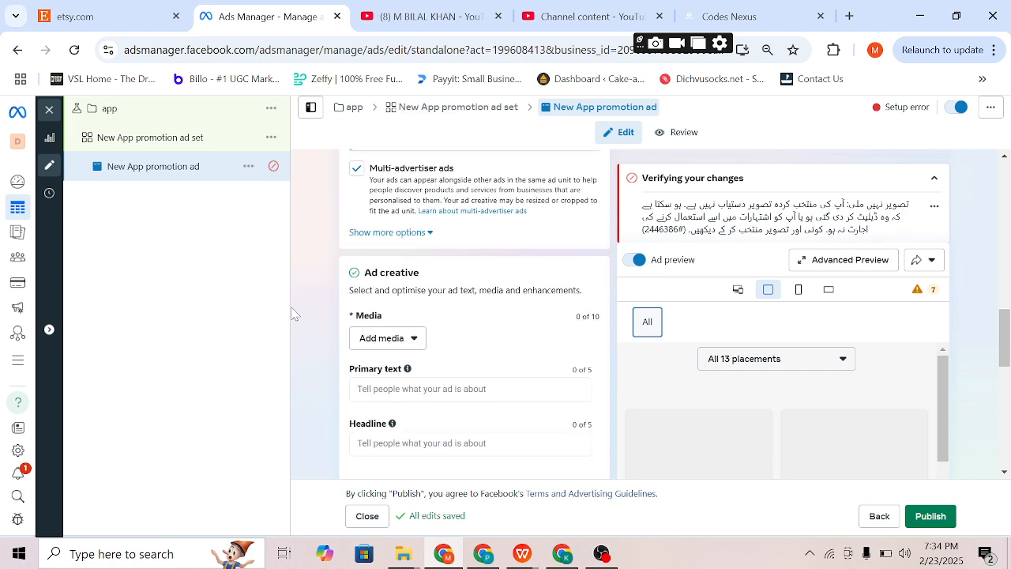
click(394, 326)
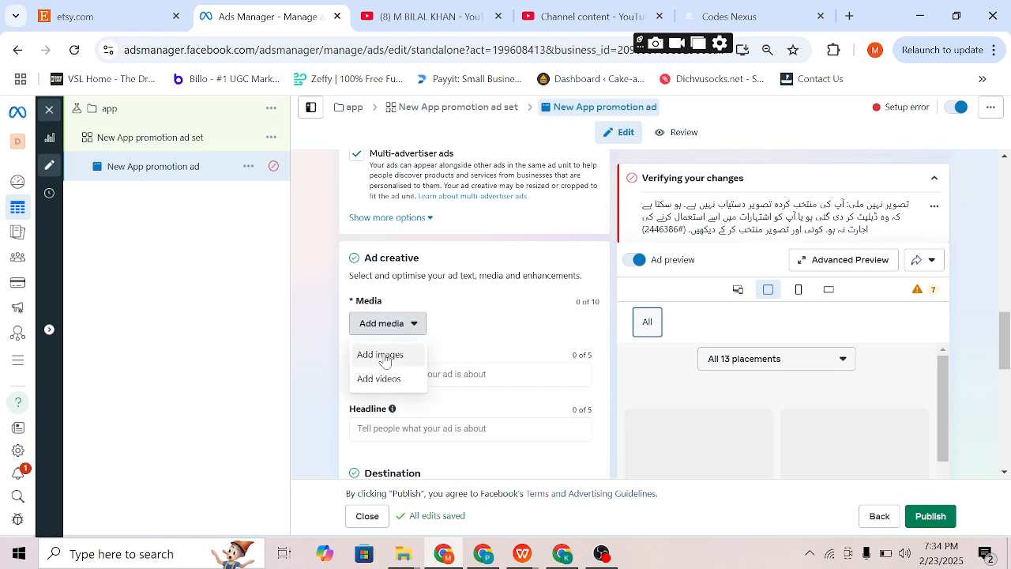
click(383, 355)
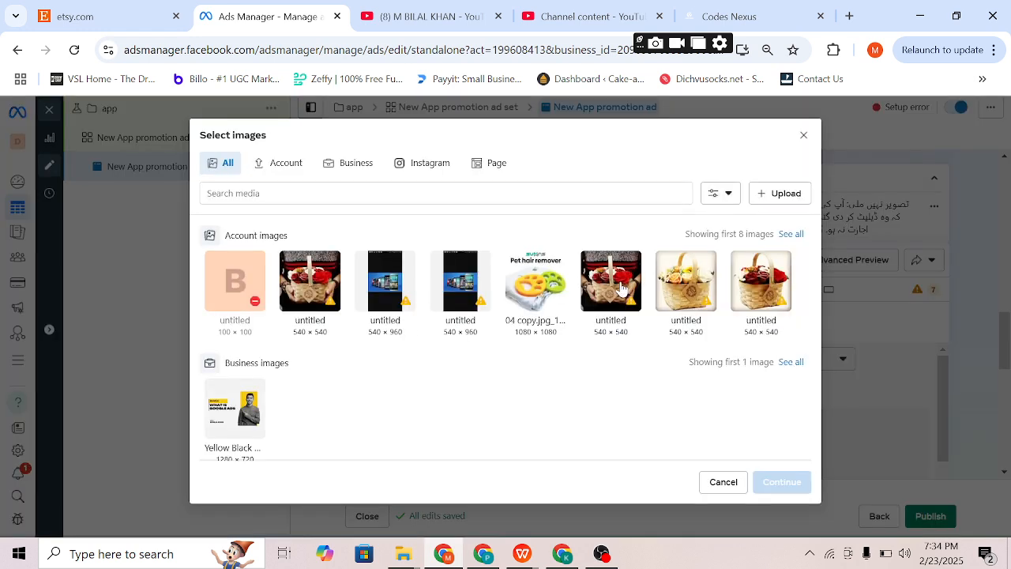
click(620, 289)
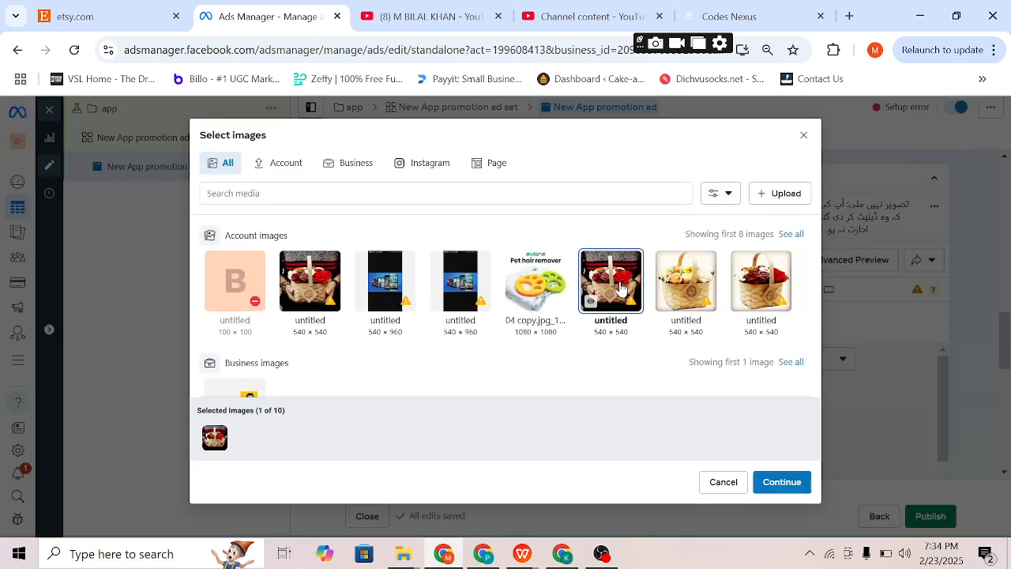
click(806, 482)
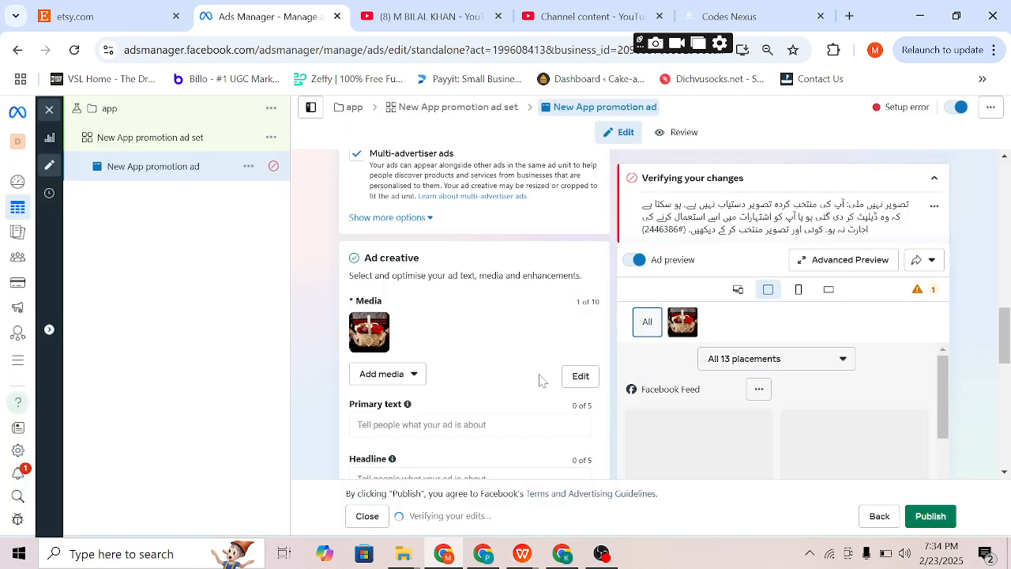
- Add the account image of the yellow and white flower basket as a second image in the ad media
scroll(539, 380, down, 2)
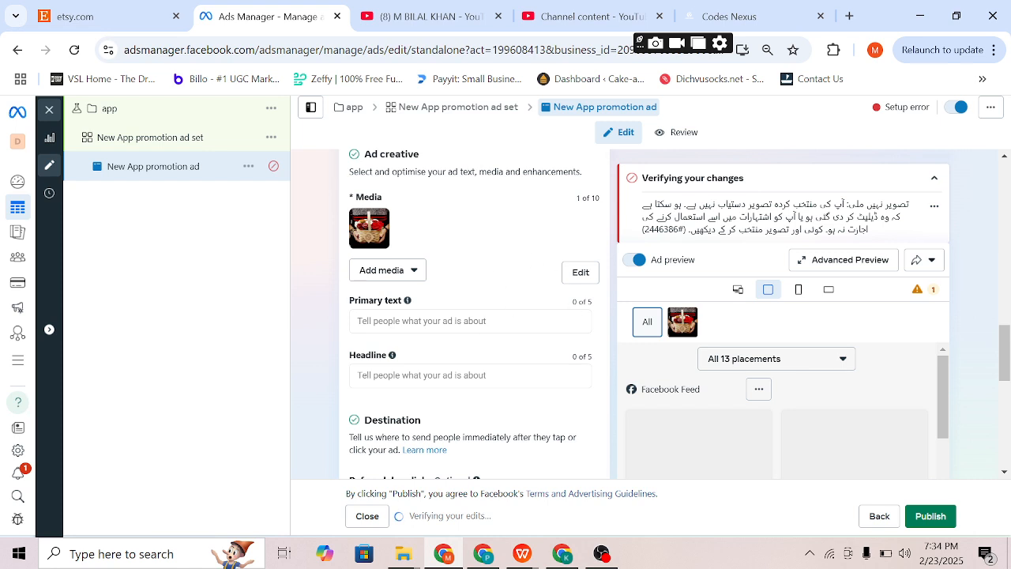
click(400, 277)
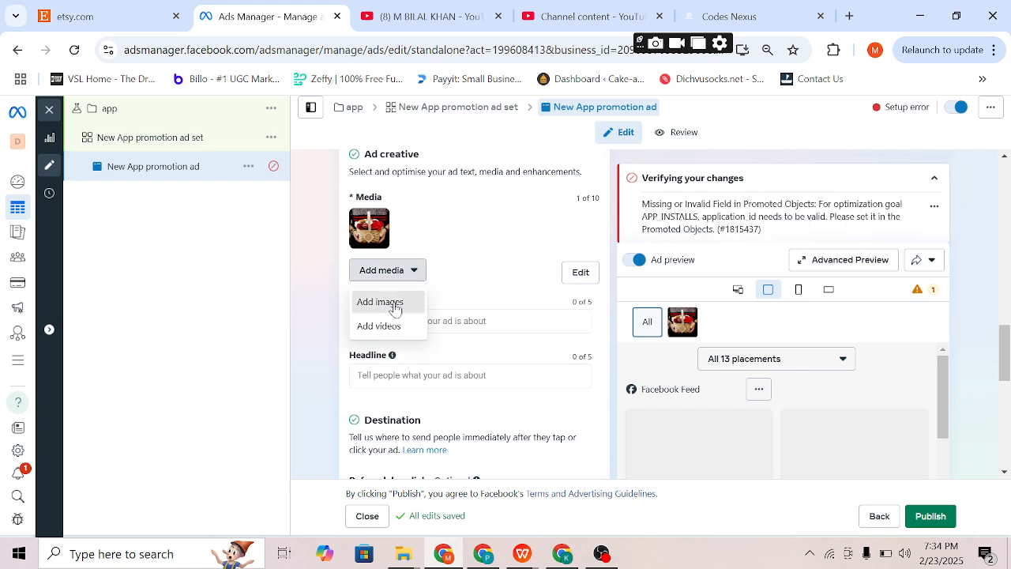
click(394, 305)
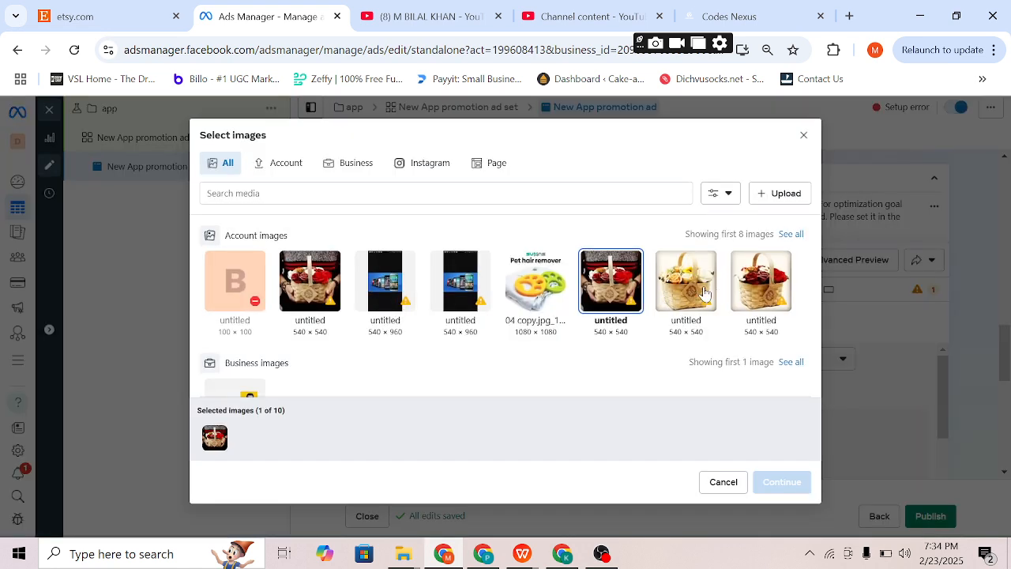
click(681, 291)
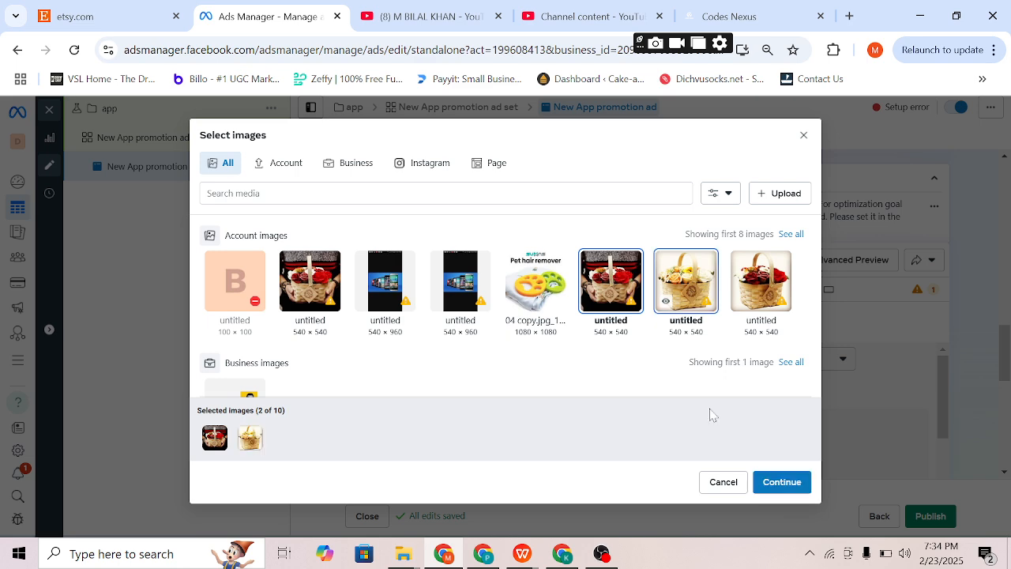
click(781, 481)
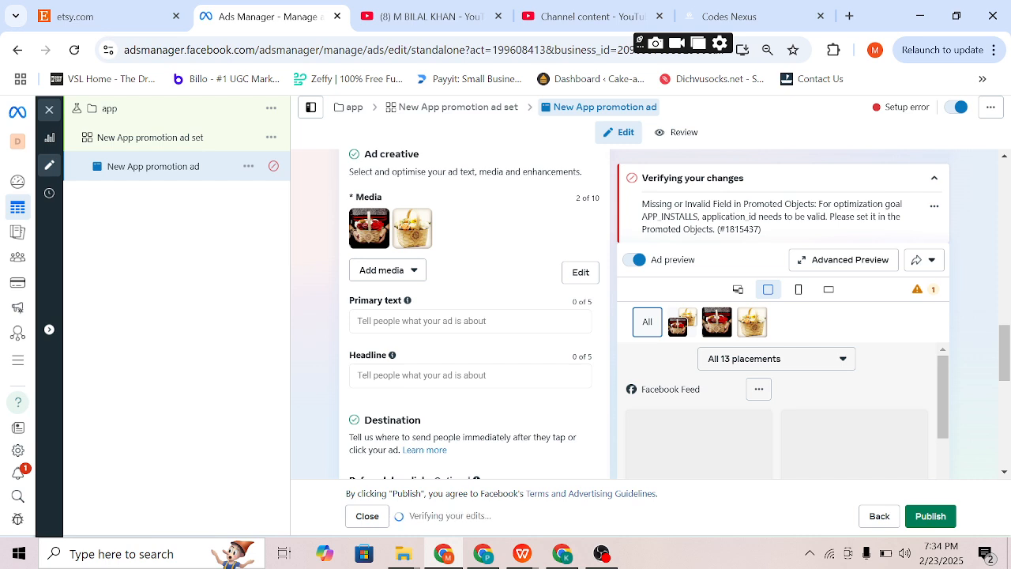
- Enter "product knowlege" as the ad's primary text and "offers" as its headline
click(448, 321)
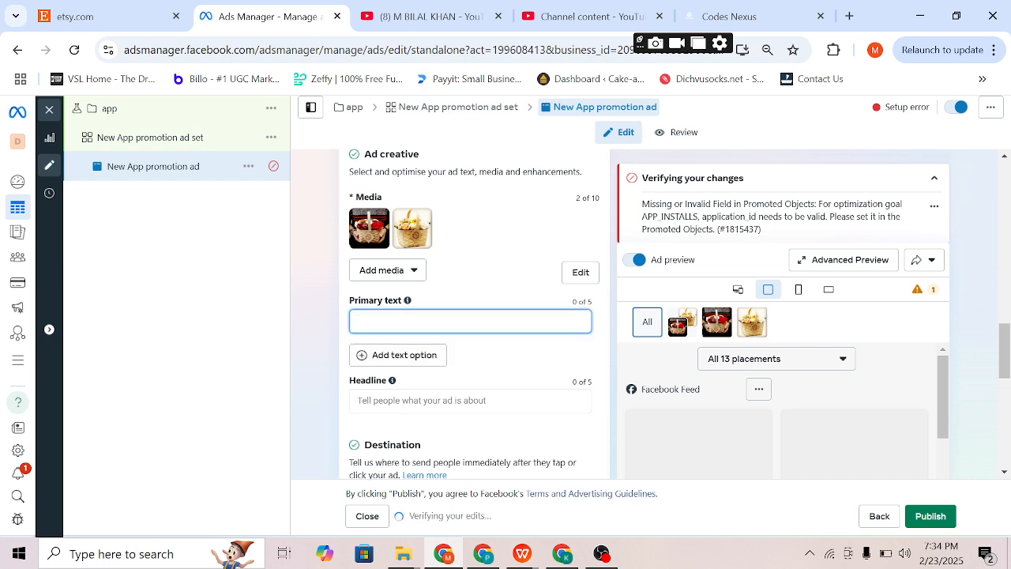
text(product )
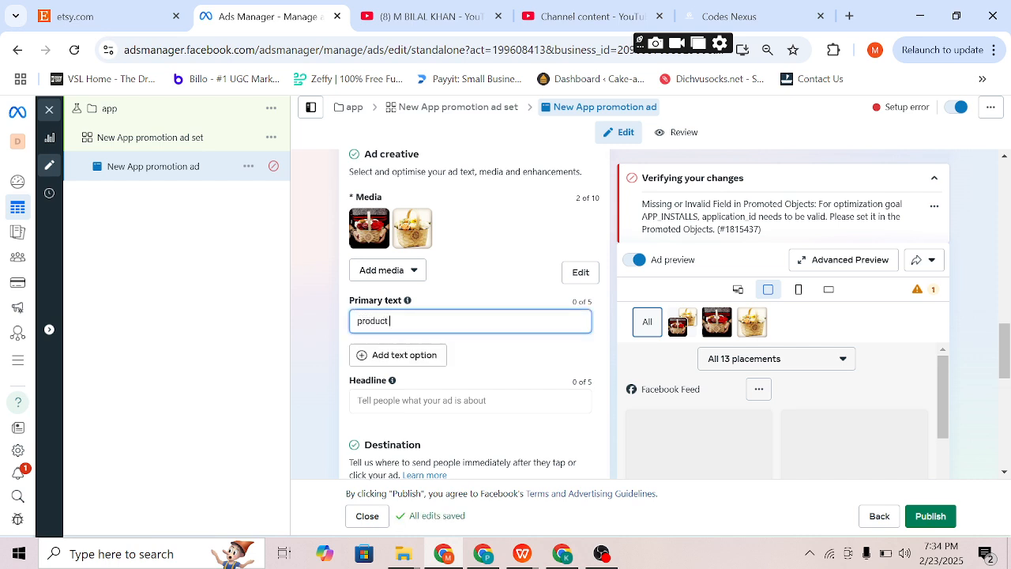
text(kno)
text(wlee)
text(ege)
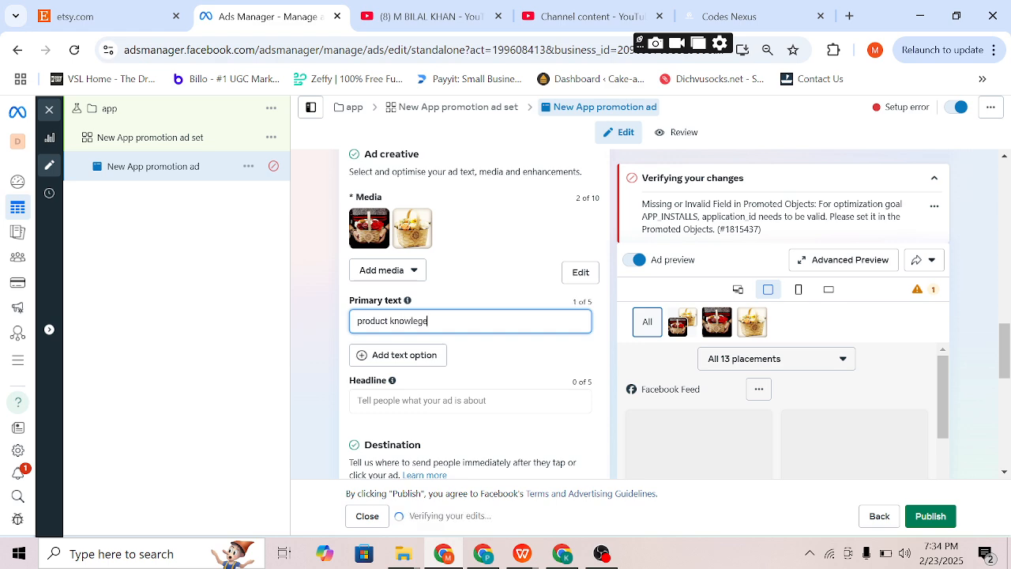
click(407, 400)
text(offers)
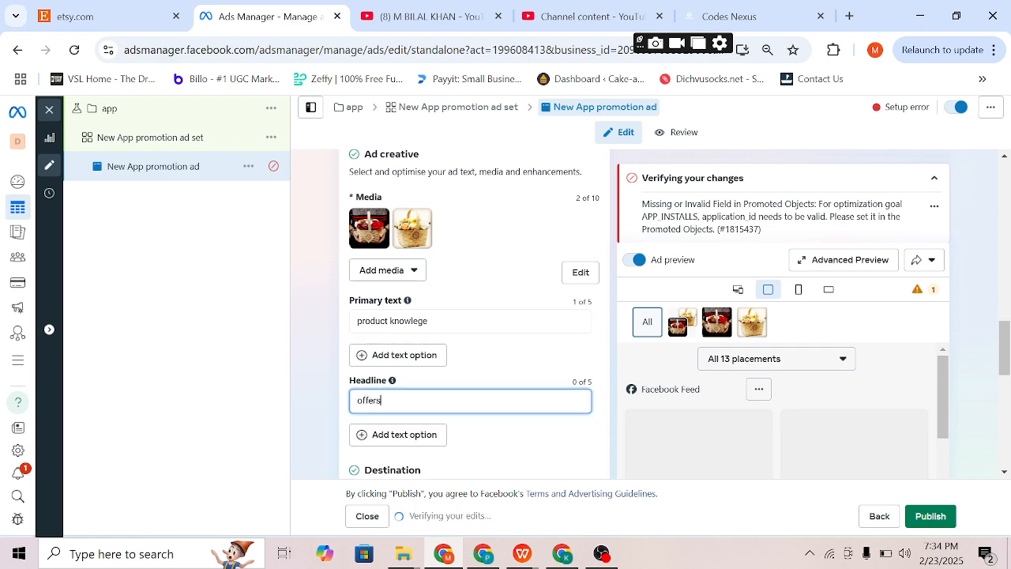
- Add a second creative group to the ad, leaving the optional deferred deep link empty
scroll(407, 401, down, 3)
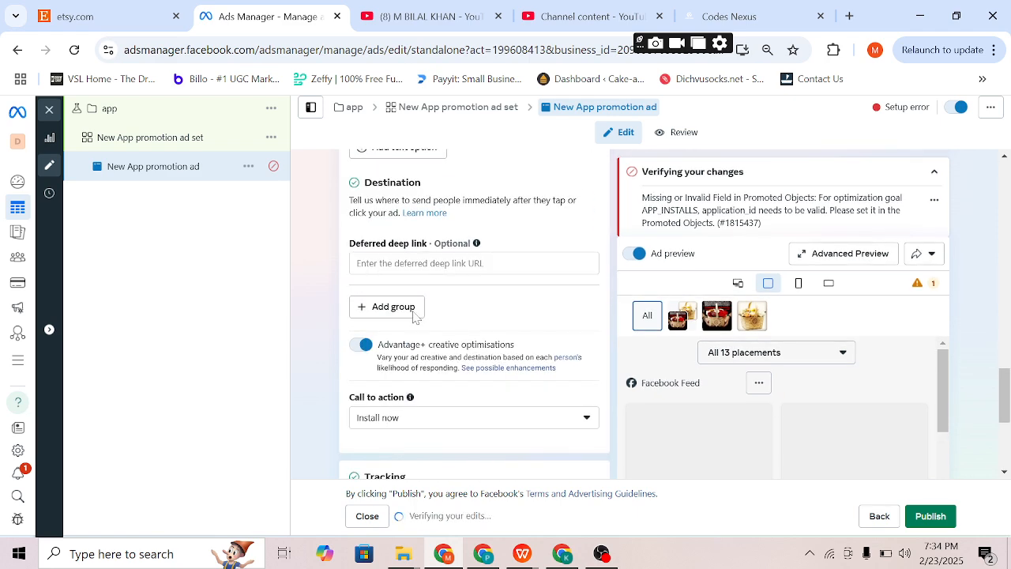
click(407, 263)
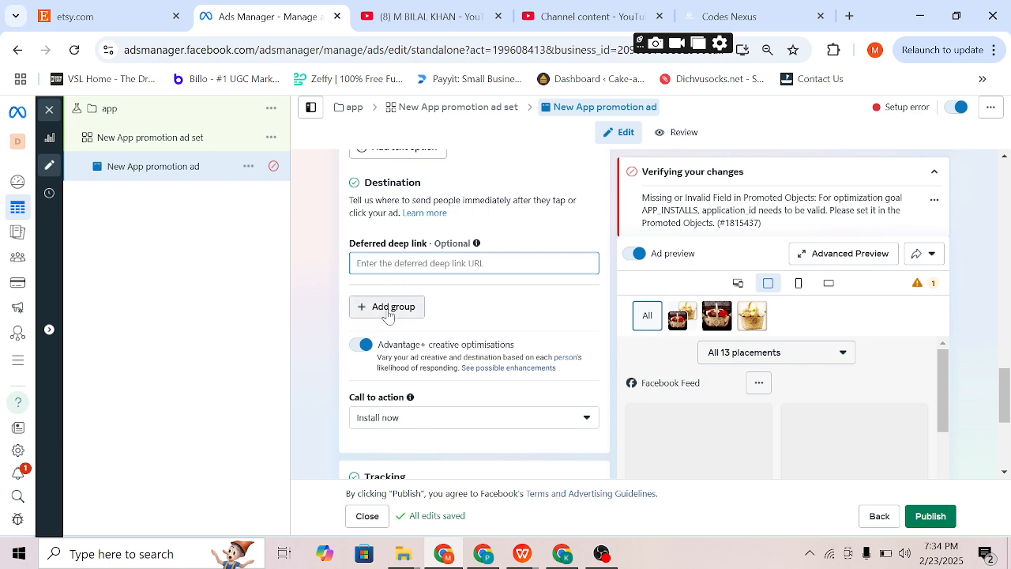
scroll(388, 311, down, 3)
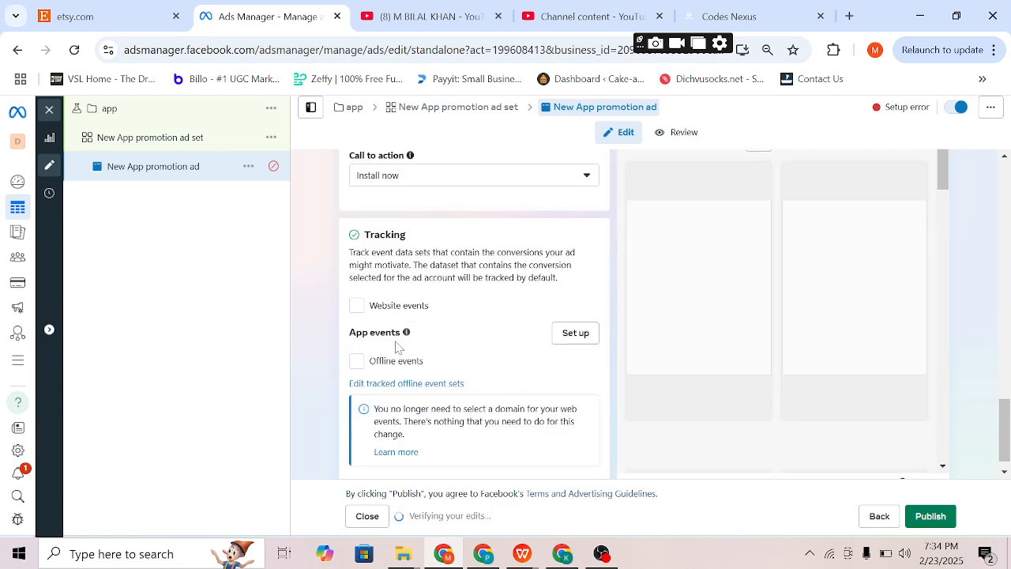
scroll(392, 332, up, 3)
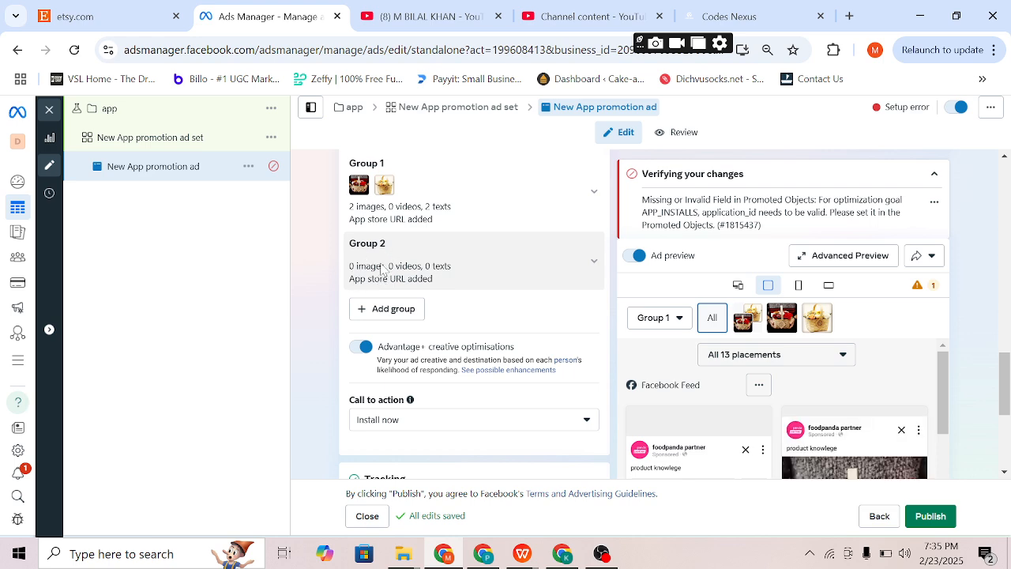
- Review the Group 1 creative and destination, the Advantage+ creative optimisations, the call to action and the tracking options
scroll(437, 273, down, 1)
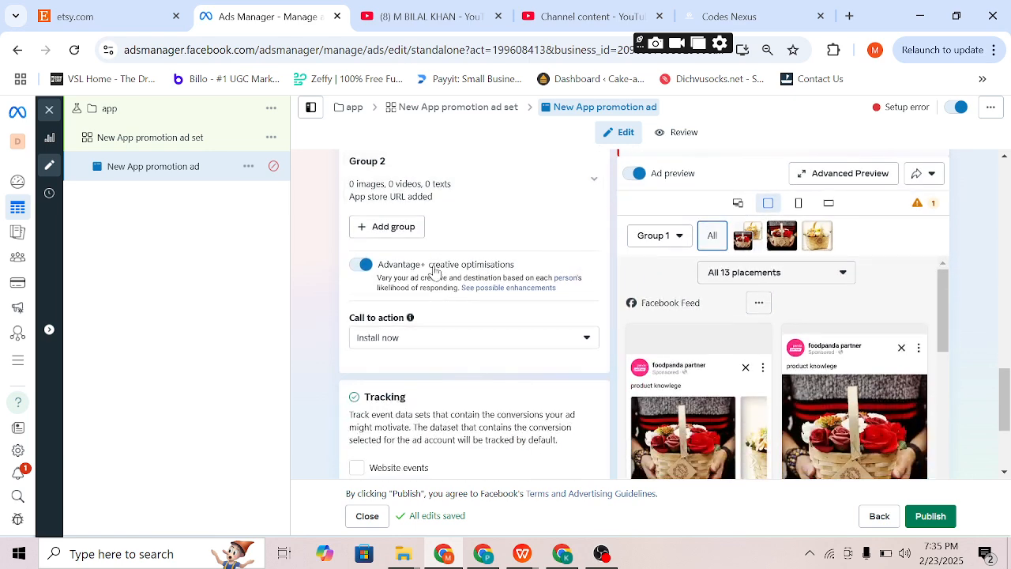
scroll(434, 273, up, 2)
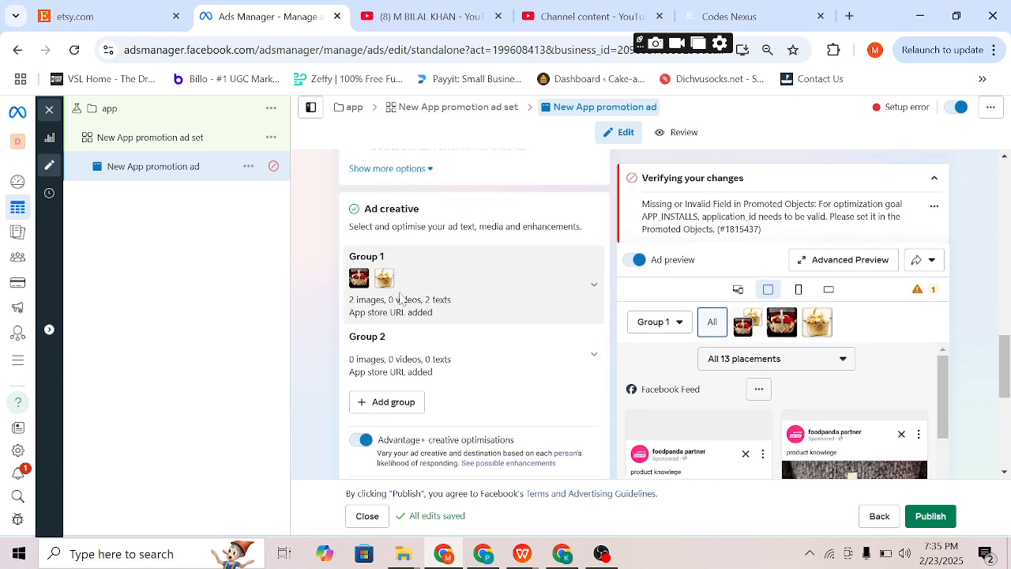
click(401, 298)
scroll(403, 371, down, 2)
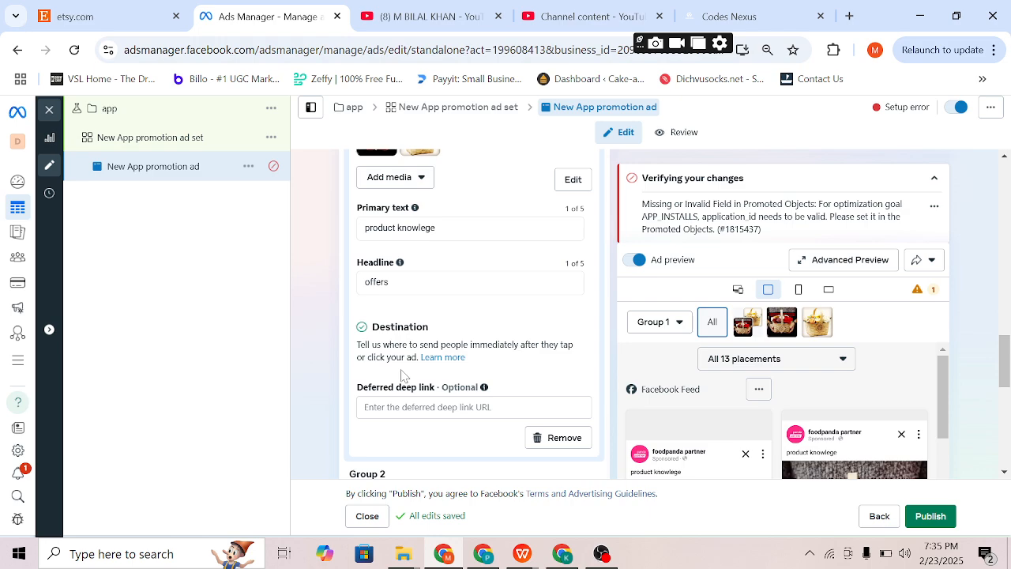
scroll(407, 372, down, 4)
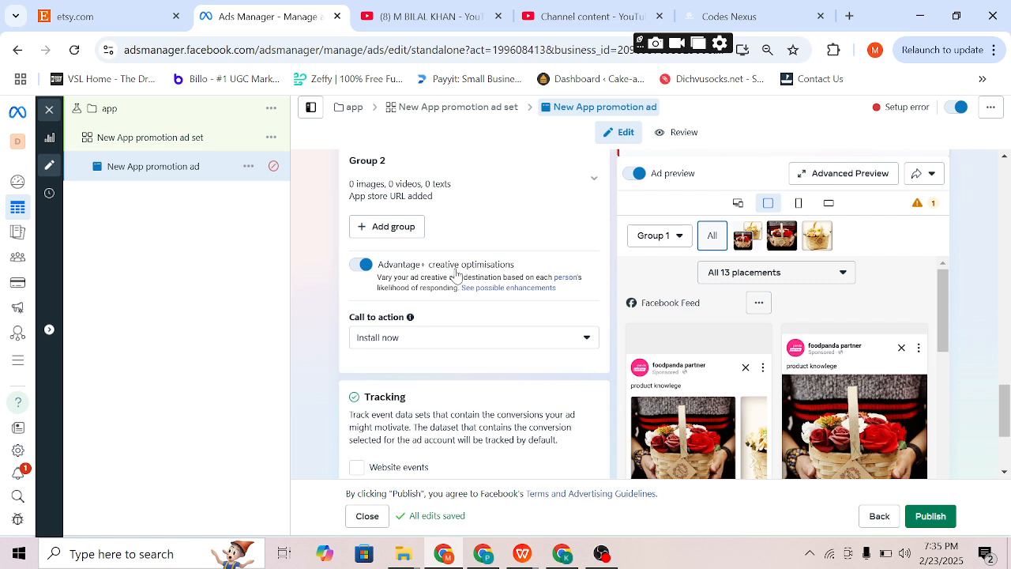
scroll(708, 410, down, 3)
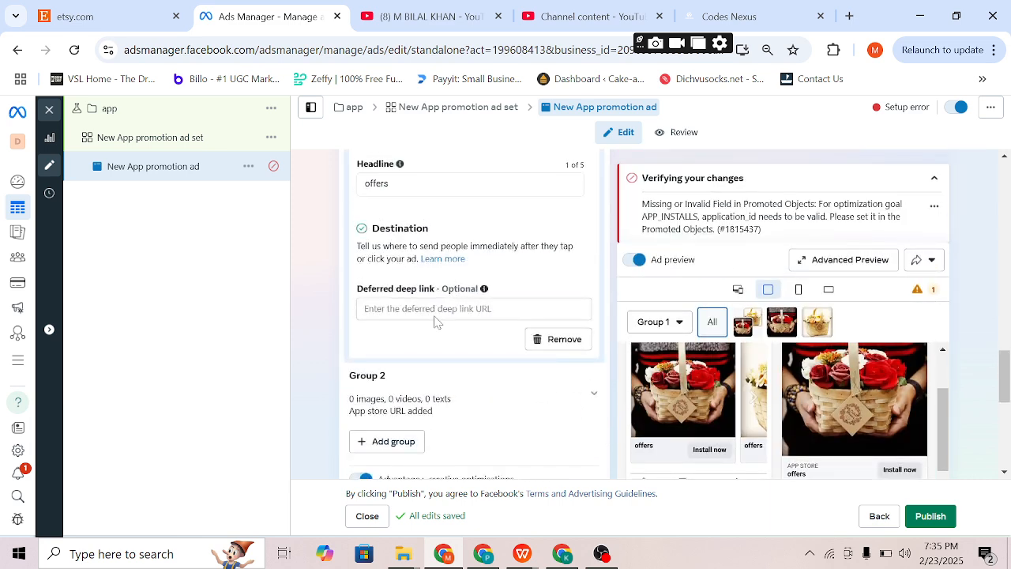
click(435, 313)
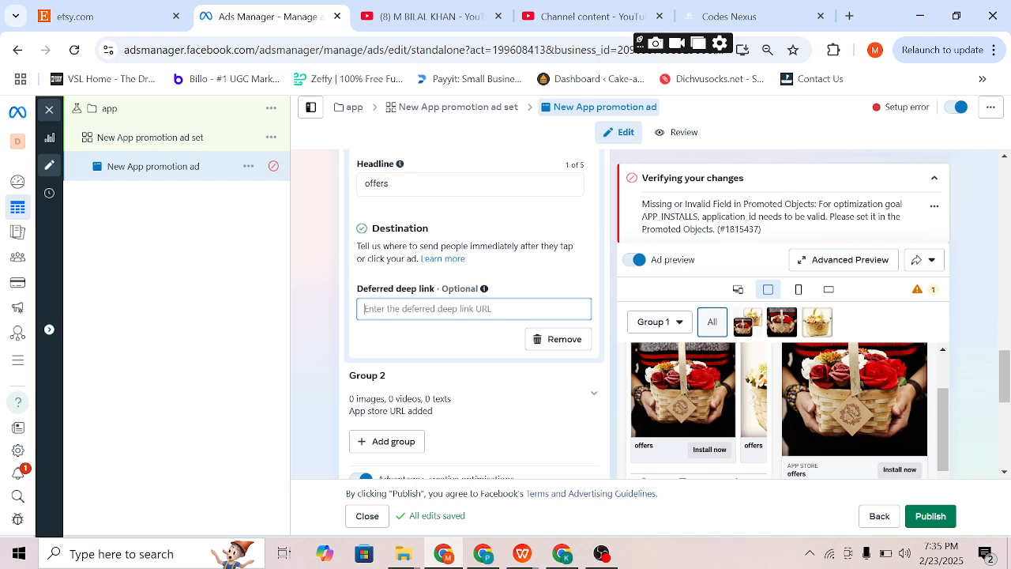
scroll(503, 378, down, 5)
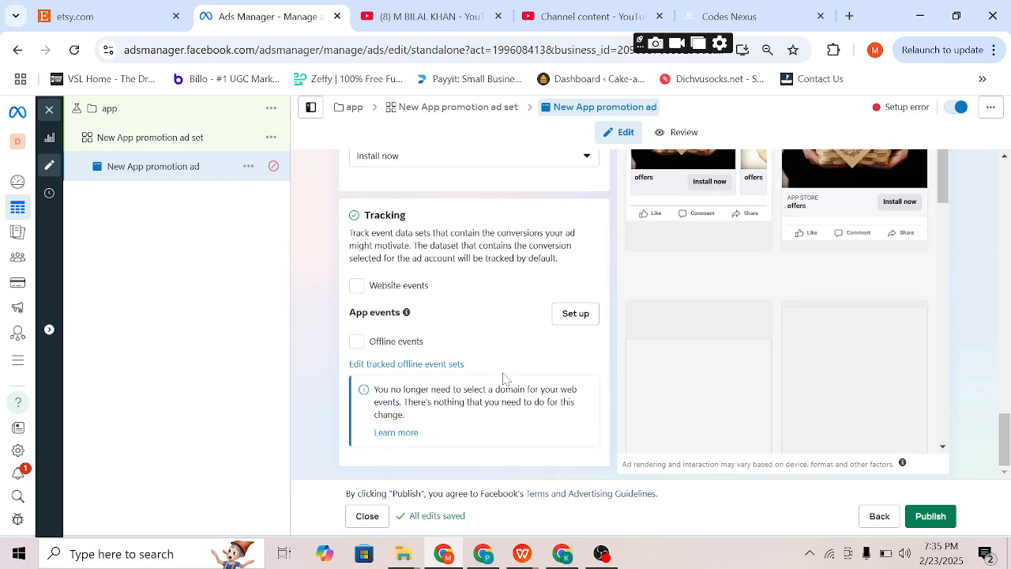